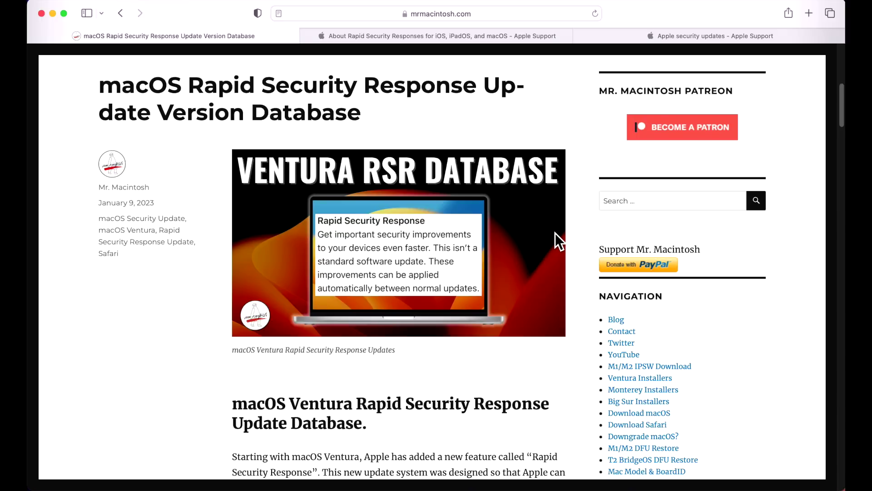
Step: Switch to Apple's 'About Rapid Security Responses' support article tab
click(493, 36)
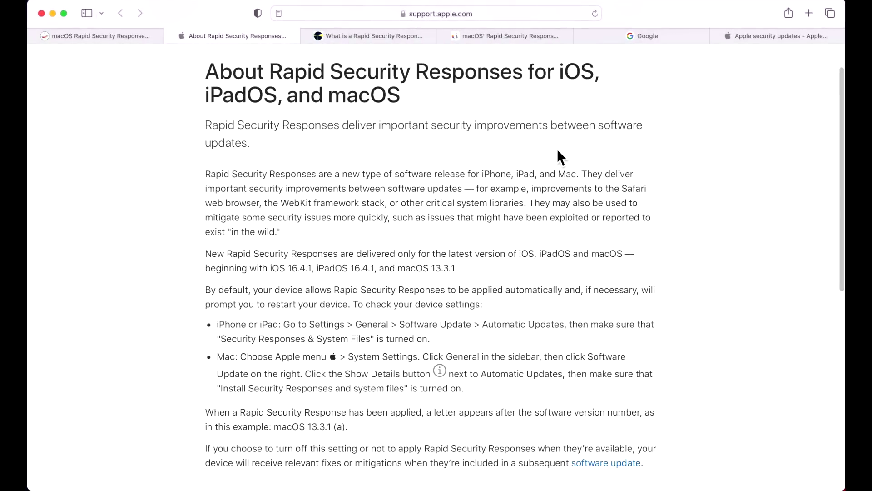
drag(205, 174, 459, 178)
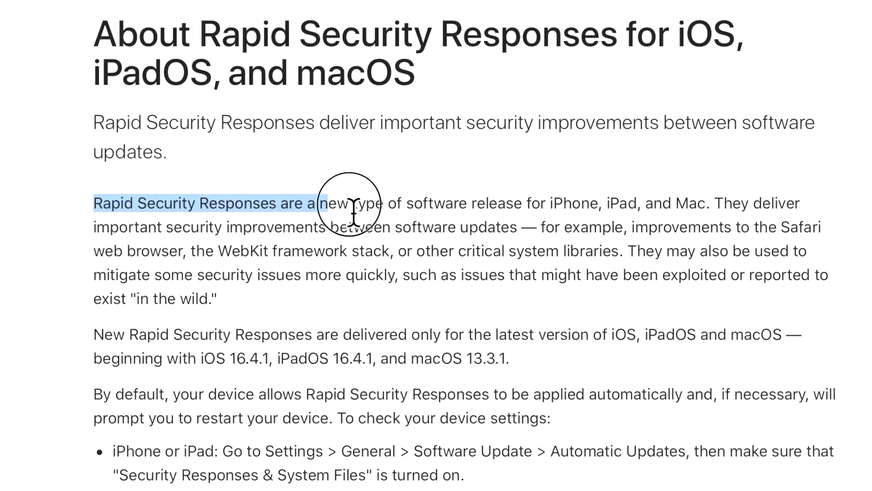
drag(509, 208, 735, 225)
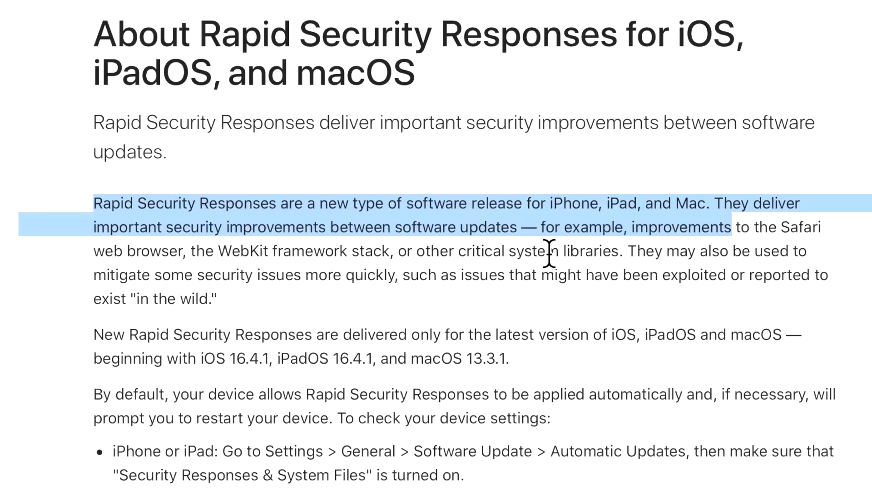
drag(538, 227, 809, 294)
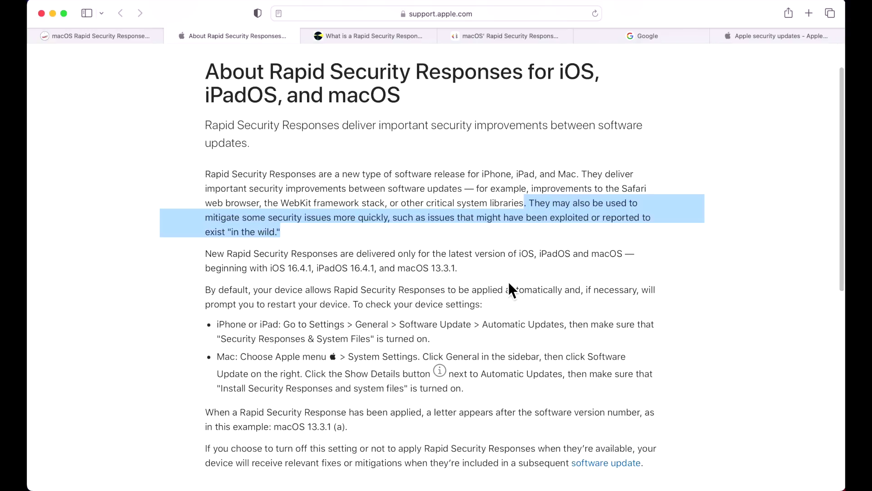
click(526, 283)
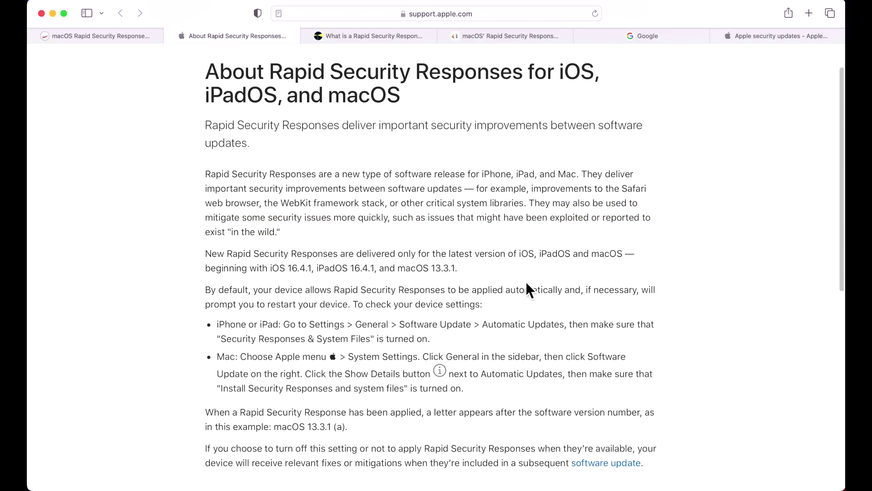
click(456, 268)
drag(458, 268, 432, 268)
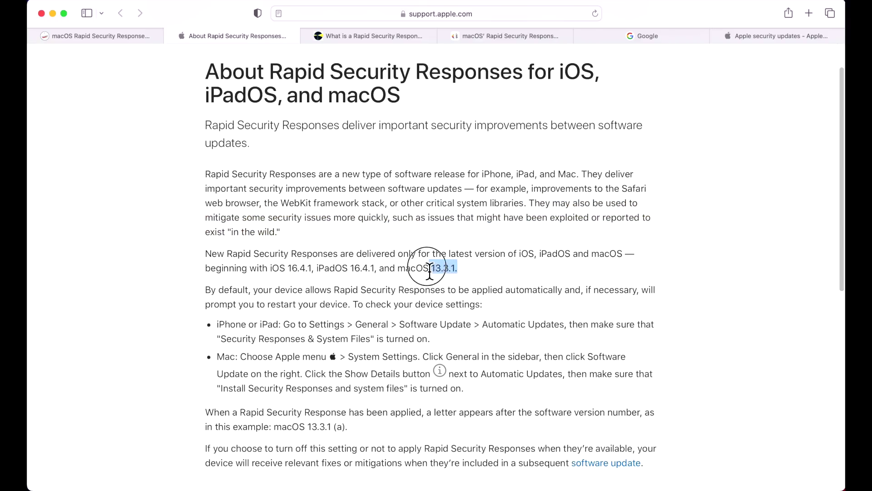
click(498, 270)
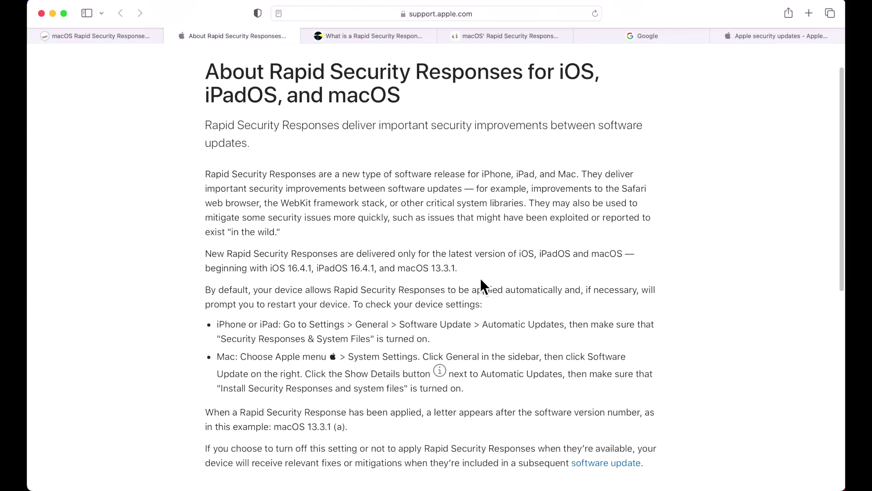
click(392, 41)
Step: Scroll through the Eclectic Light article on Rapid Security Responses
scroll(518, 271, up, 1)
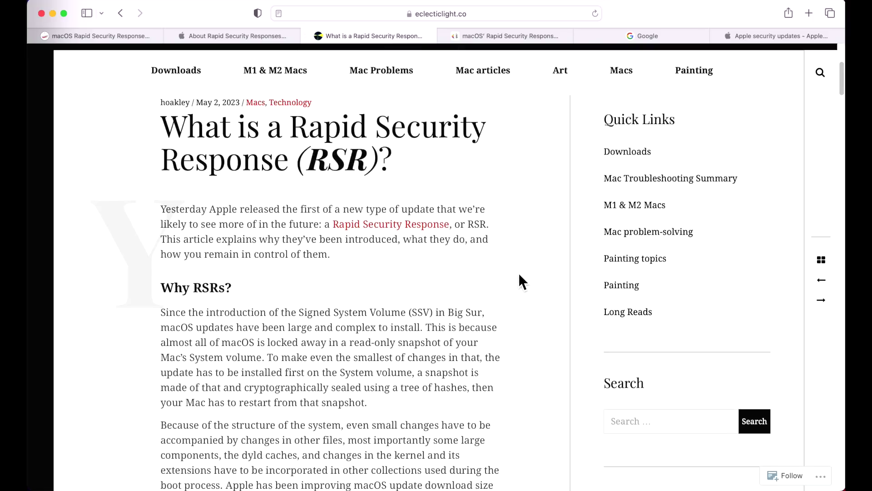
scroll(519, 273, up, 1)
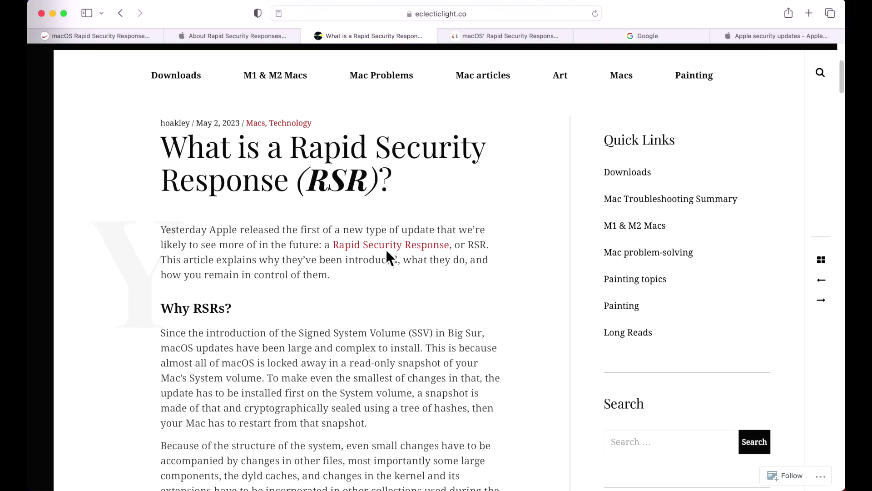
scroll(366, 309, down, 15)
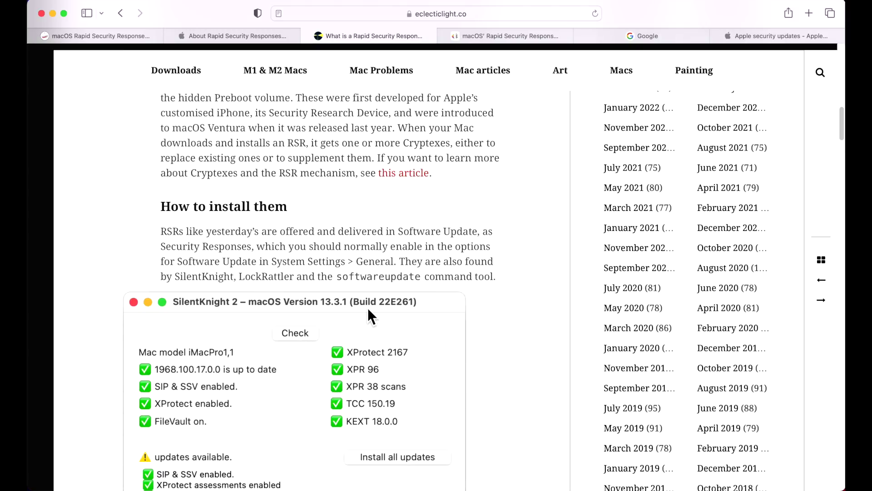
scroll(367, 307, down, 15)
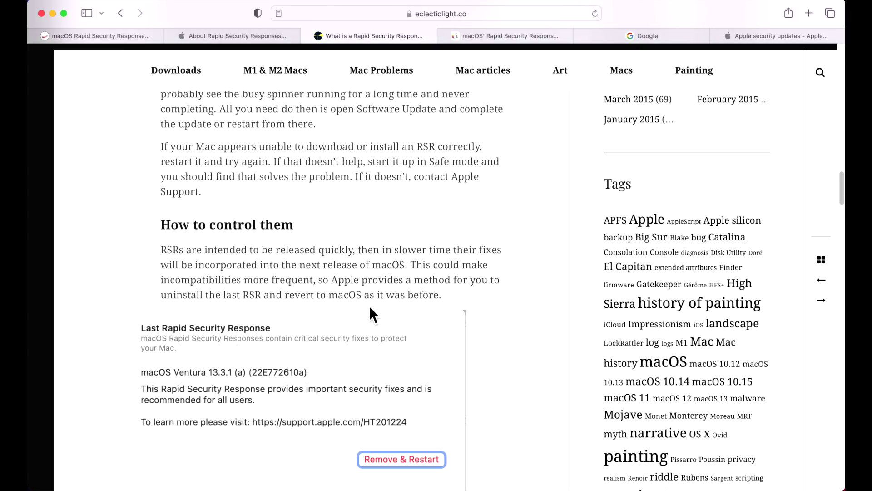
scroll(370, 307, down, 15)
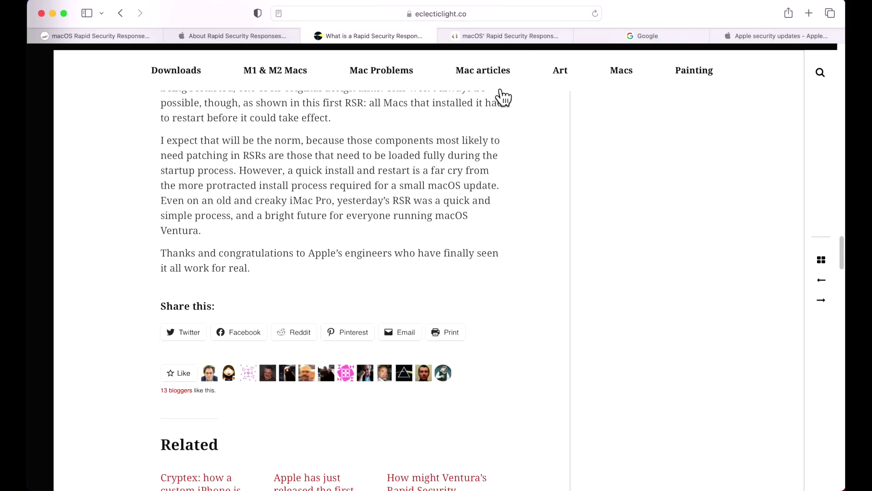
Step: Read down through Mykola's blog post on Rapid Security Response
click(498, 38)
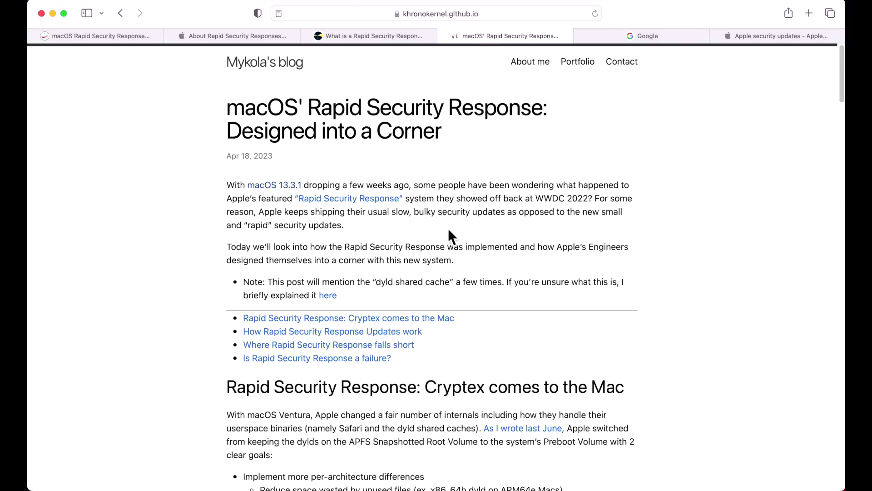
scroll(479, 272, down, 5)
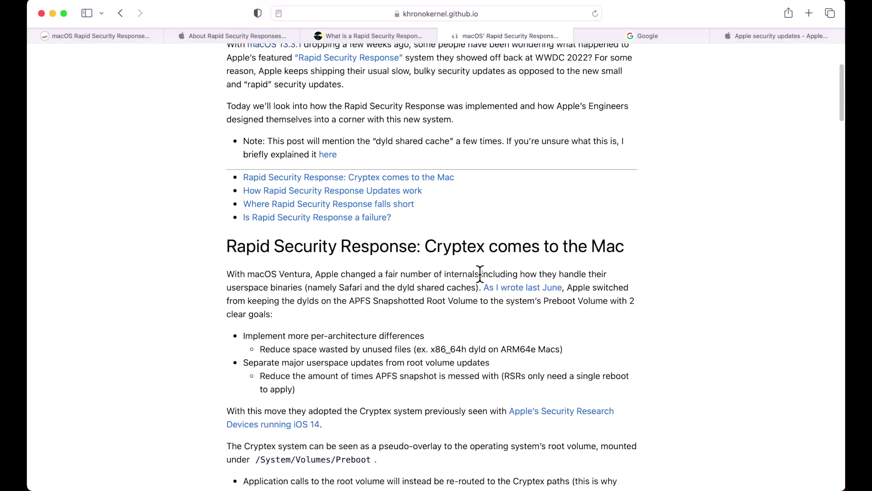
scroll(481, 272, down, 10)
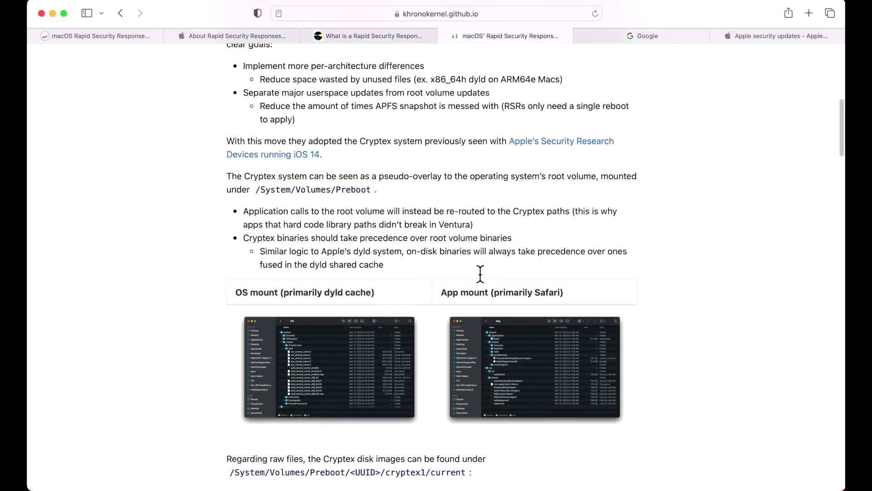
scroll(480, 273, down, 20)
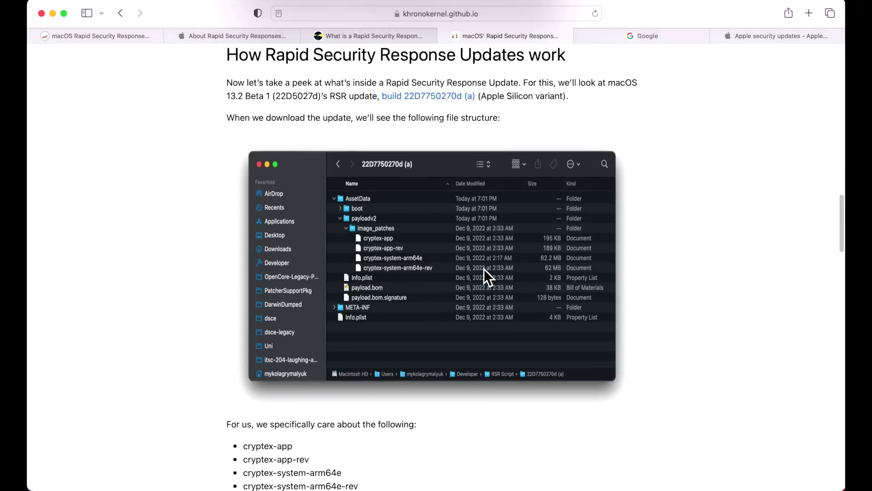
scroll(485, 269, down, 20)
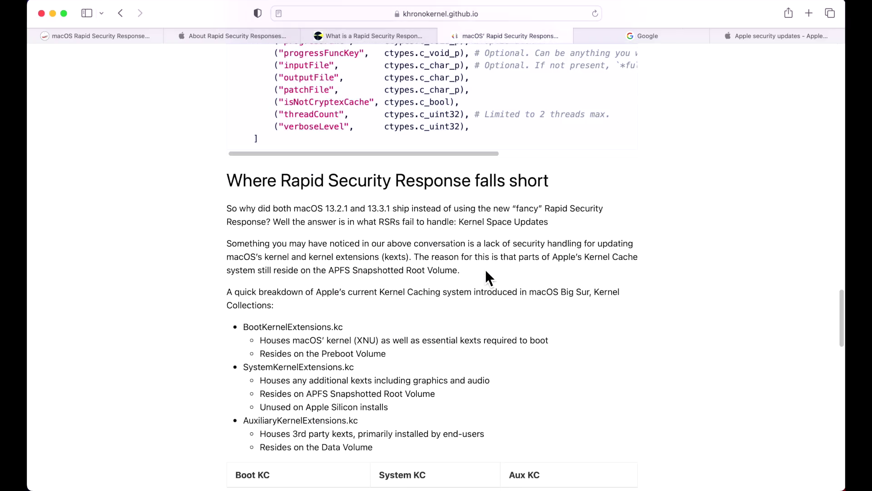
scroll(485, 271, down, 20)
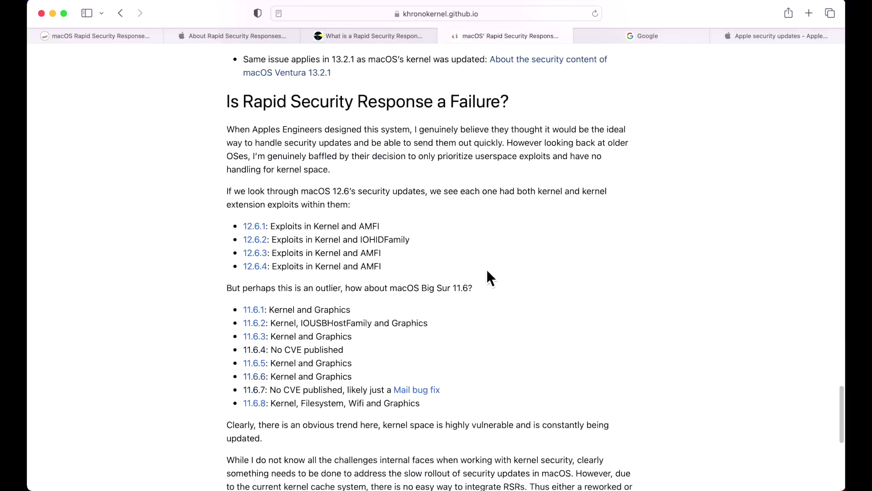
scroll(488, 272, down, 11)
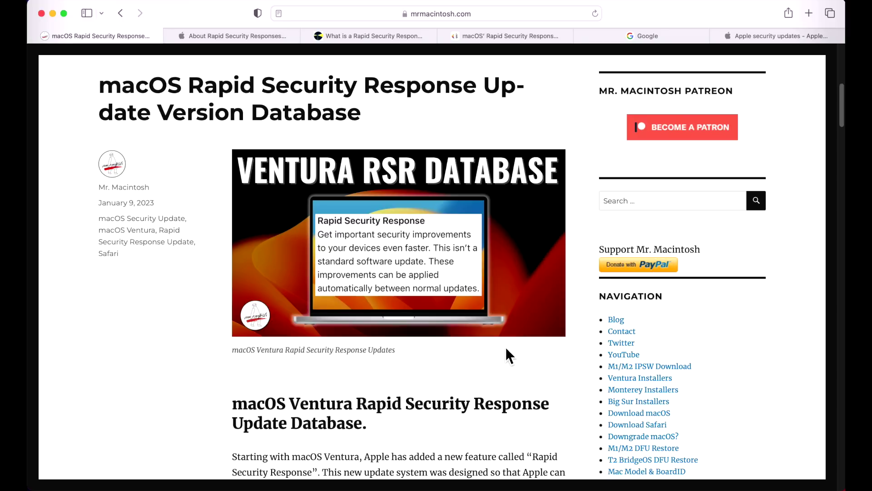
scroll(509, 358, down, 10)
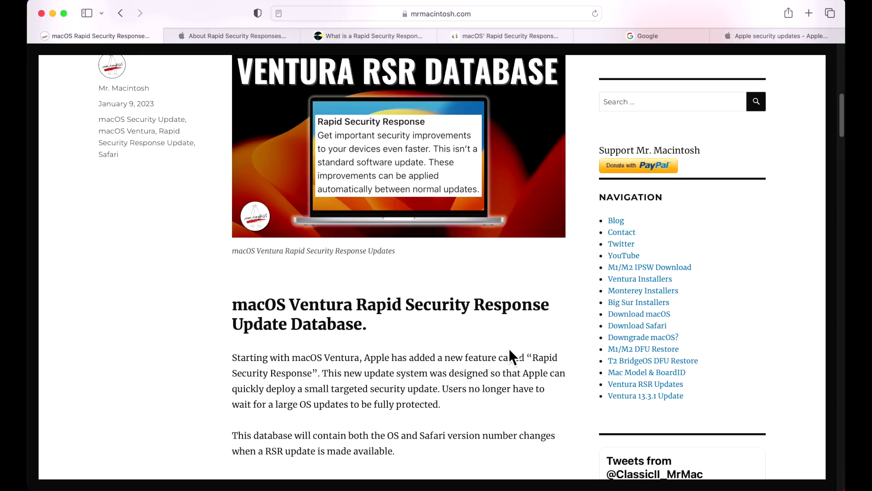
scroll(509, 350, down, 13)
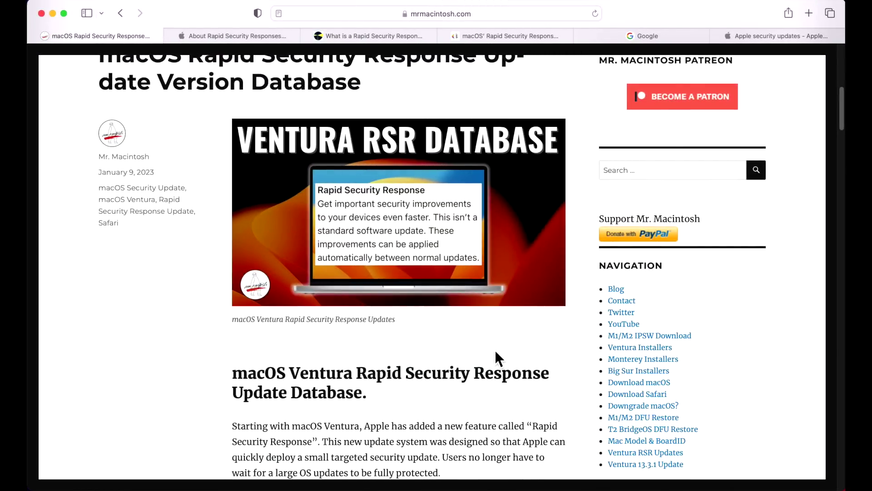
Step: Scroll to the Ventura RSR table and open the M1/M2 Ventura 13.3.1 (a) (22E772610a) link
scroll(495, 350, down, 2)
scroll(496, 350, down, 4)
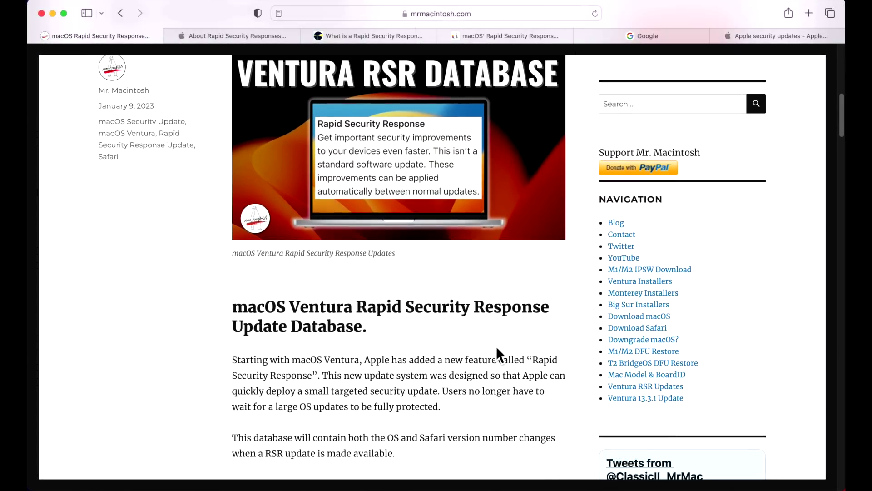
scroll(497, 348, down, 5)
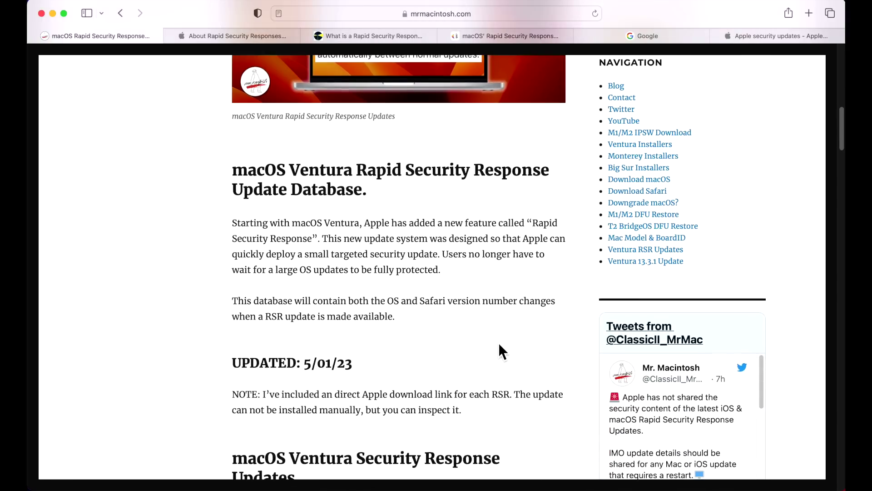
scroll(496, 362, down, 1)
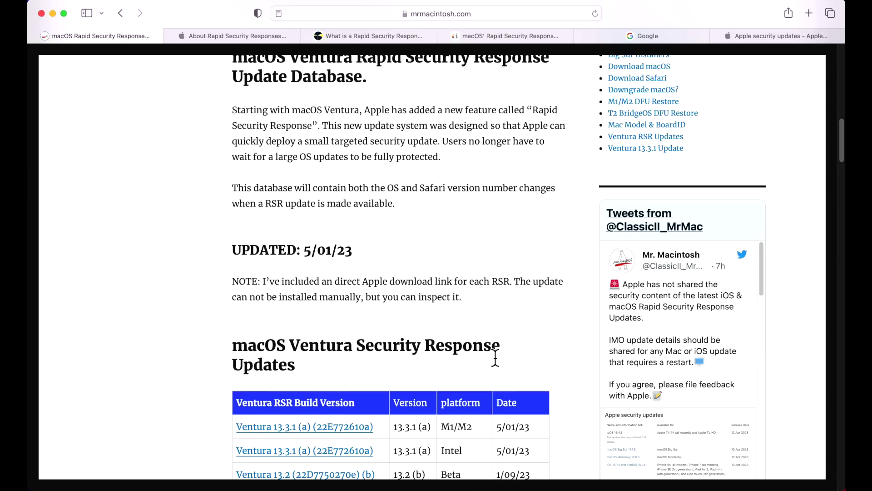
scroll(495, 358, down, 3)
scroll(400, 363, down, 1)
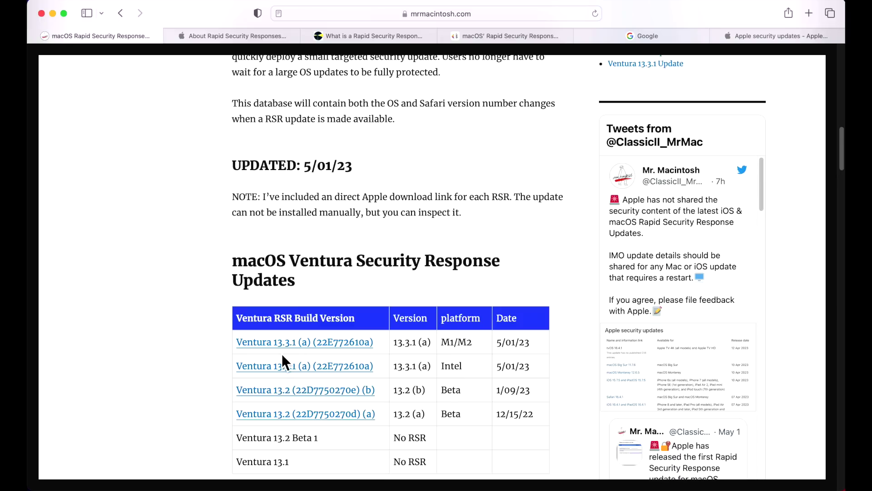
click(302, 361)
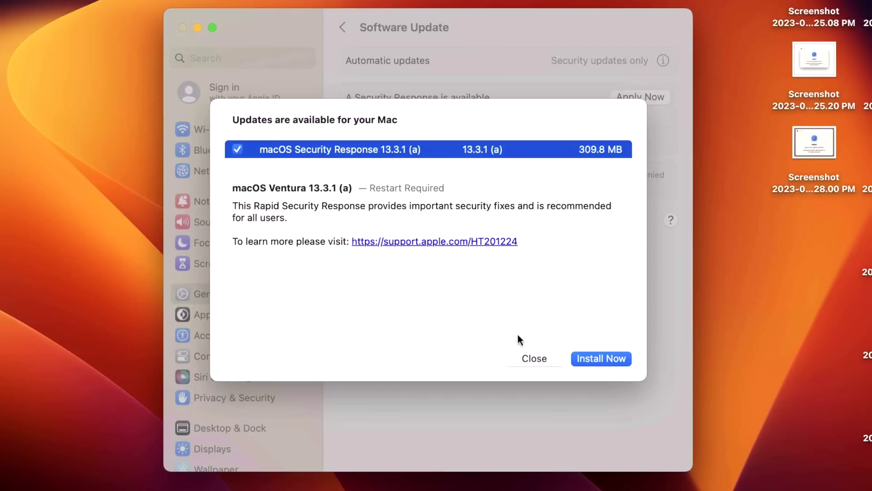
Step: Dismiss the updates dialog and confirm Security Responses are set to install automatically
click(531, 359)
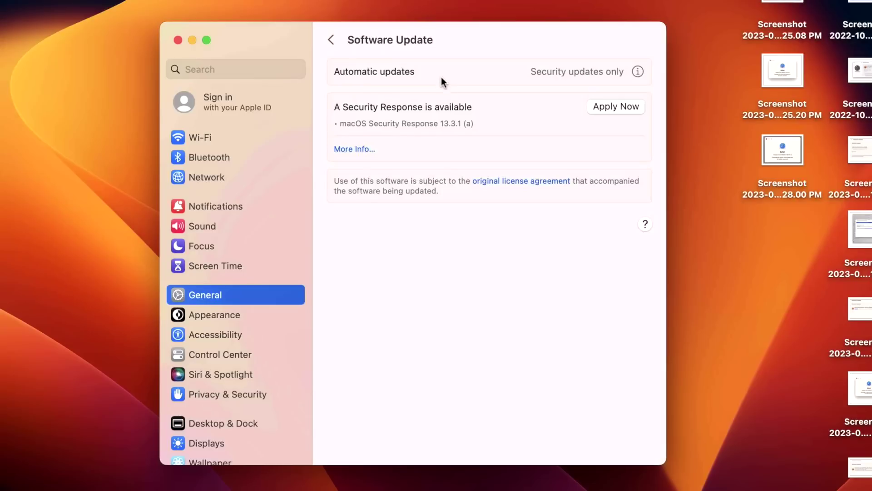
click(639, 72)
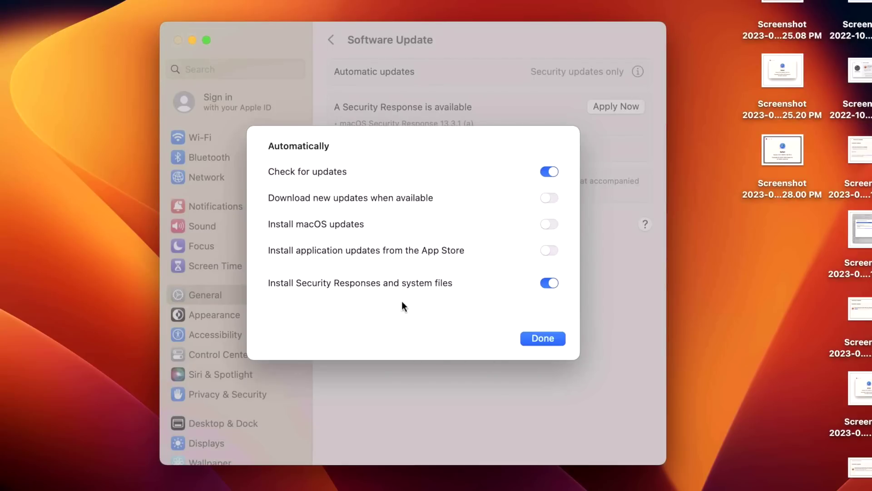
click(558, 338)
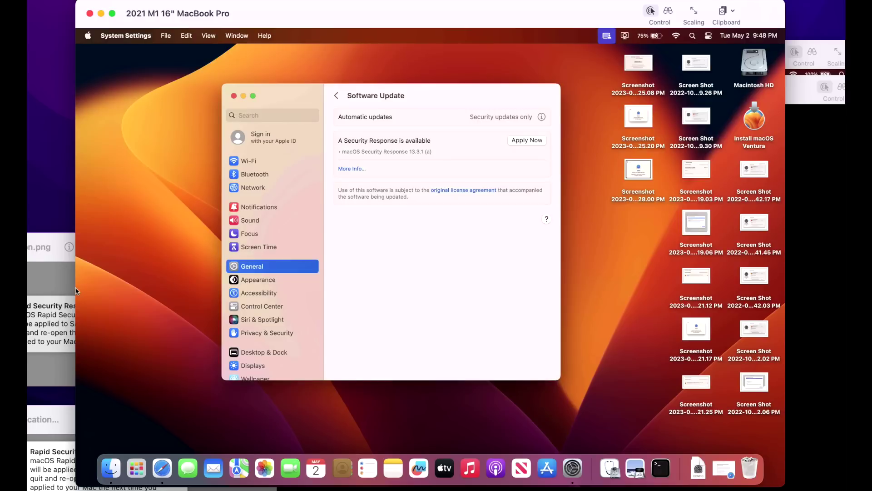
Step: Bring both RSR Notification screenshots to the centre to show the restart prompt
drag(28, 249, 335, 165)
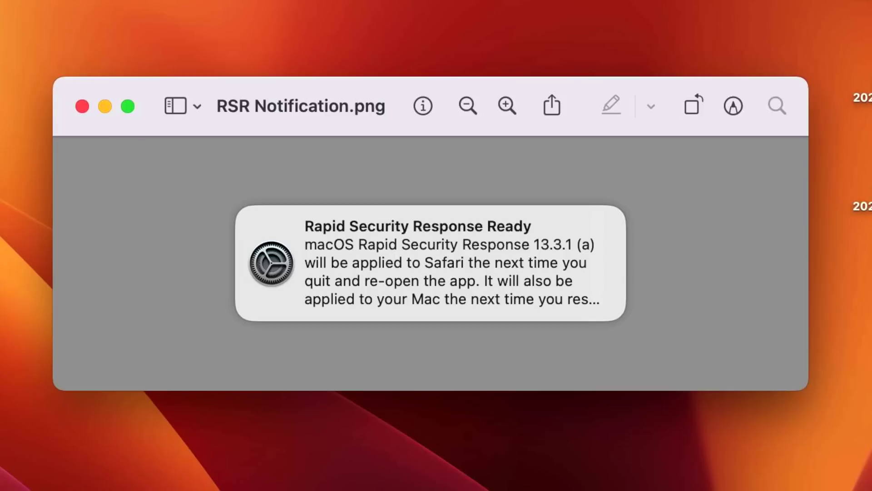
drag(214, 488, 243, 146)
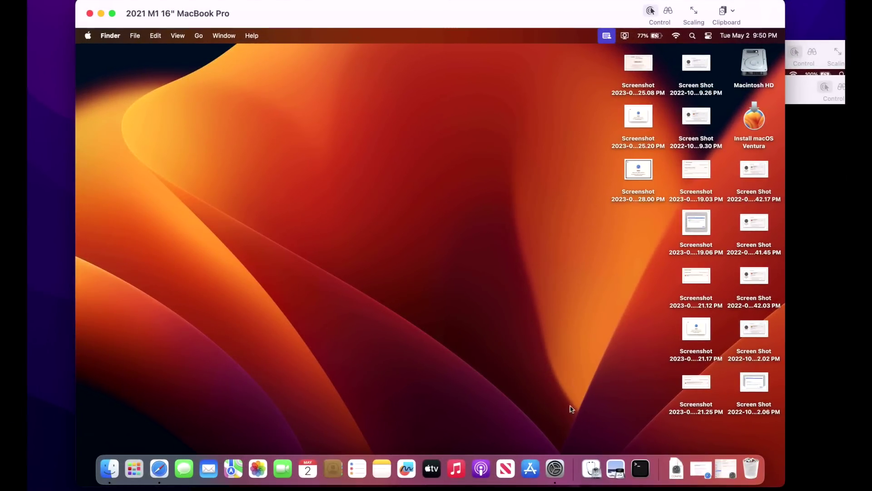
Step: Go to General > Software Update and view the macOS Security Response 13.3.1 (a) details
click(565, 460)
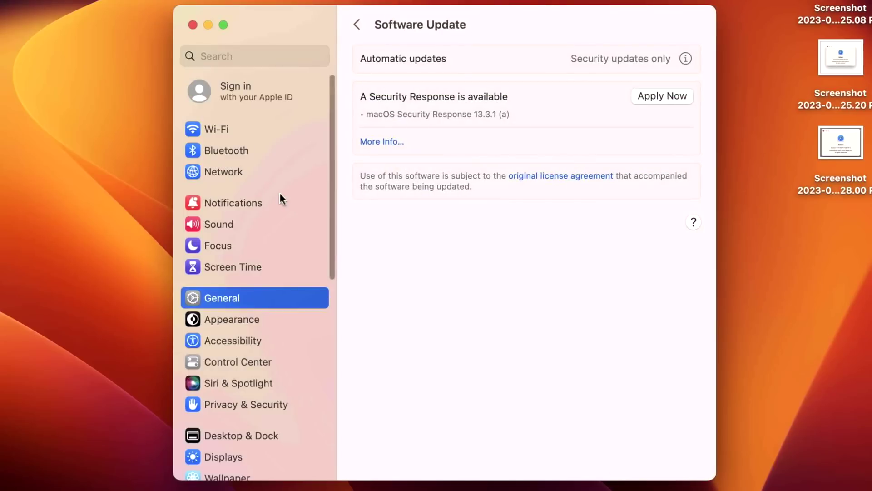
click(234, 296)
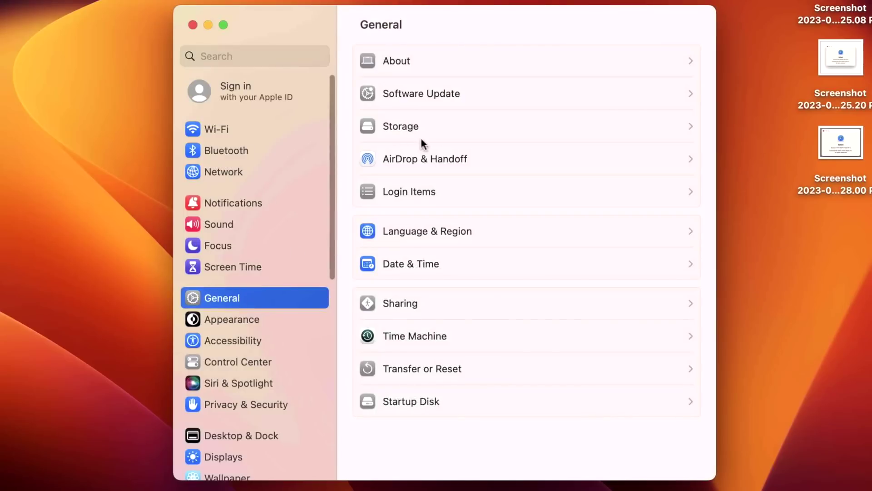
click(467, 96)
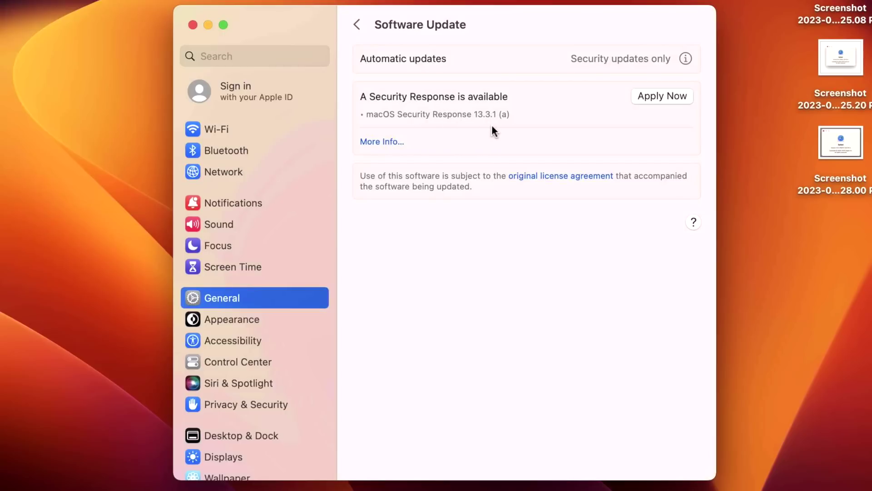
click(389, 141)
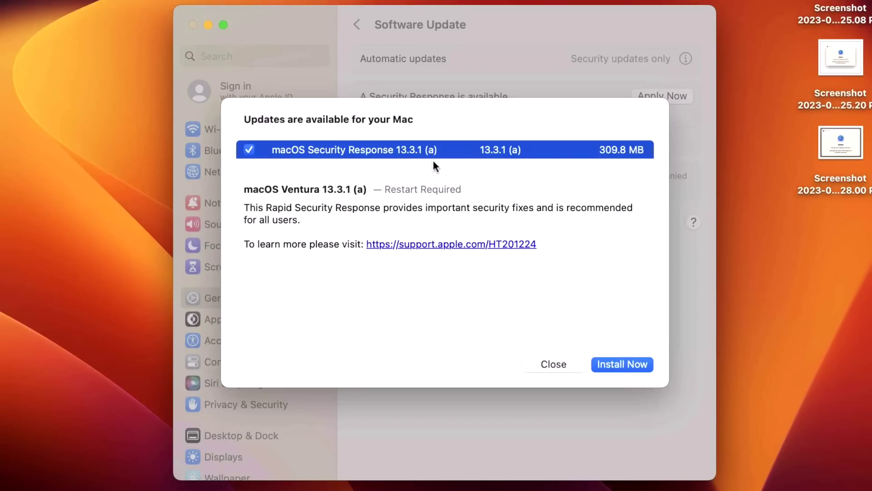
Step: Install macOS Security Response 13.3.1 (a), authorising with the admin password
click(640, 361)
text(•••••)
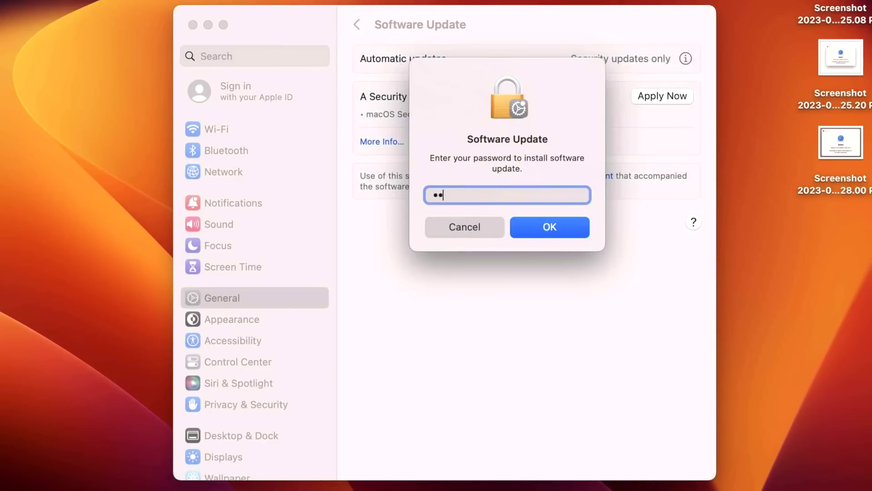
key(Return)
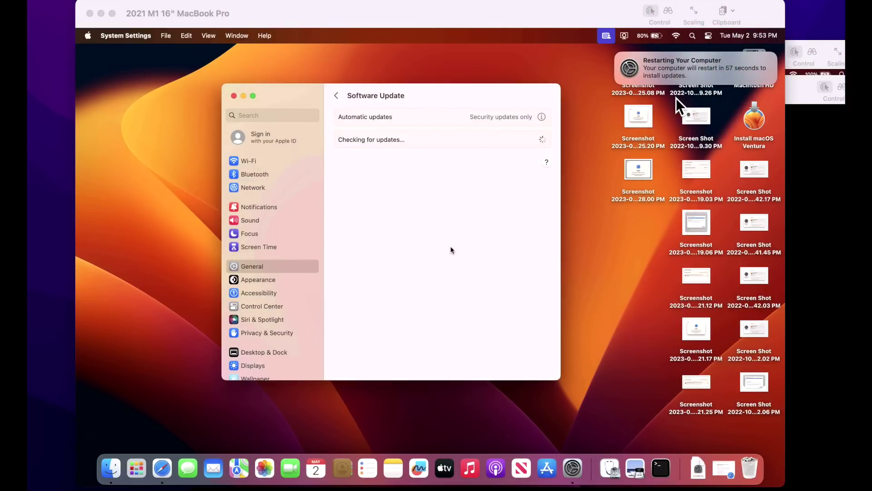
Step: Restart the Mac to apply the security response, then log back in with the account password
click(716, 81)
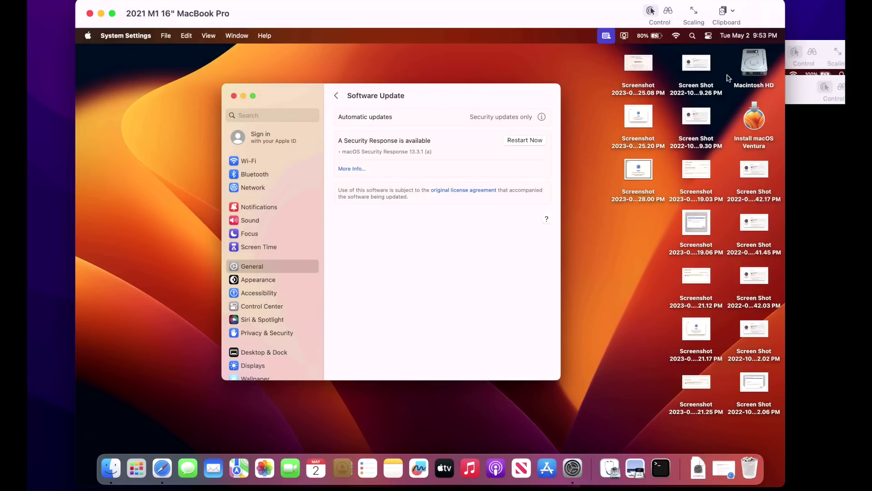
click(525, 140)
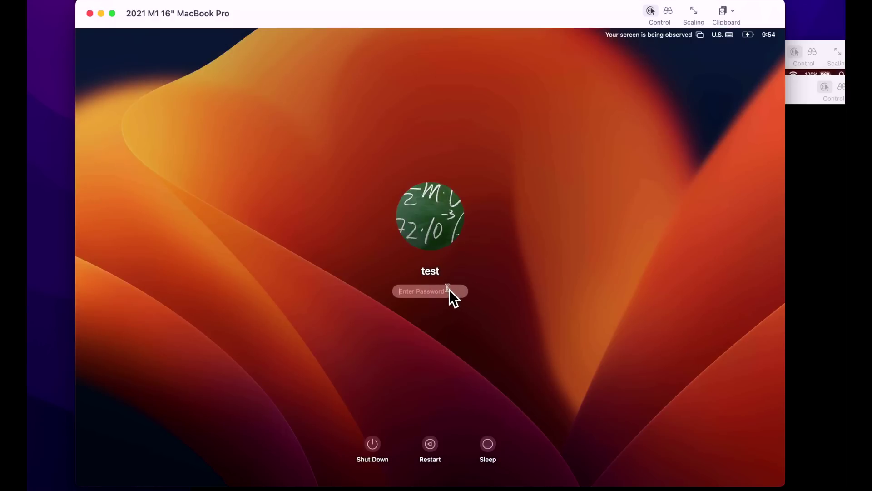
text(test)
key(Return)
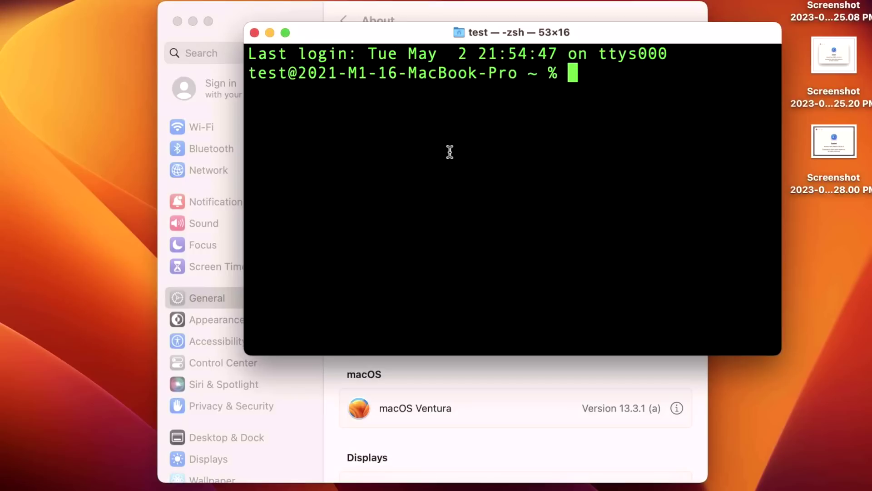
Step: Run sw_vers and highlight the ProductVersionExtra (a) line of its output
text(sw)
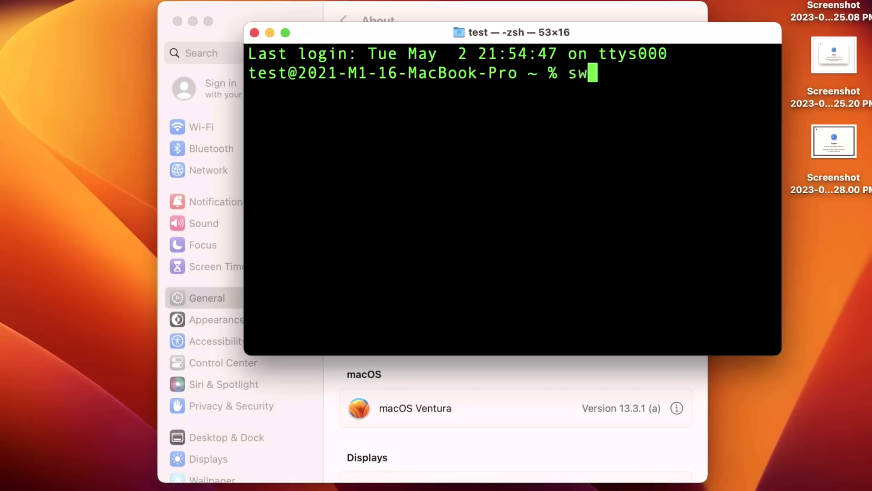
text(_vers)
key(Return)
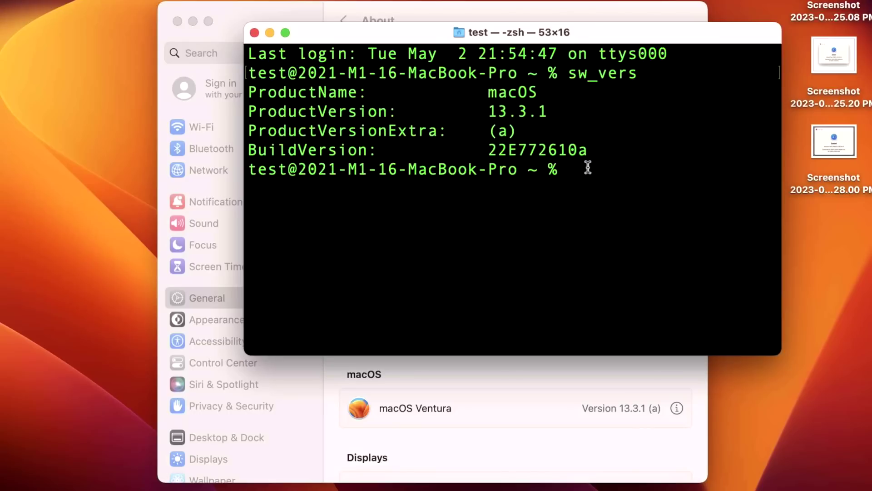
drag(533, 131, 230, 131)
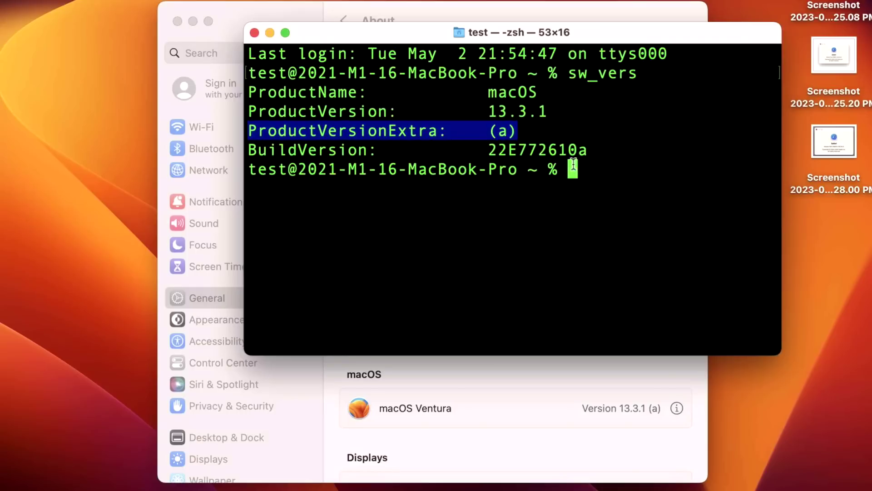
click(510, 128)
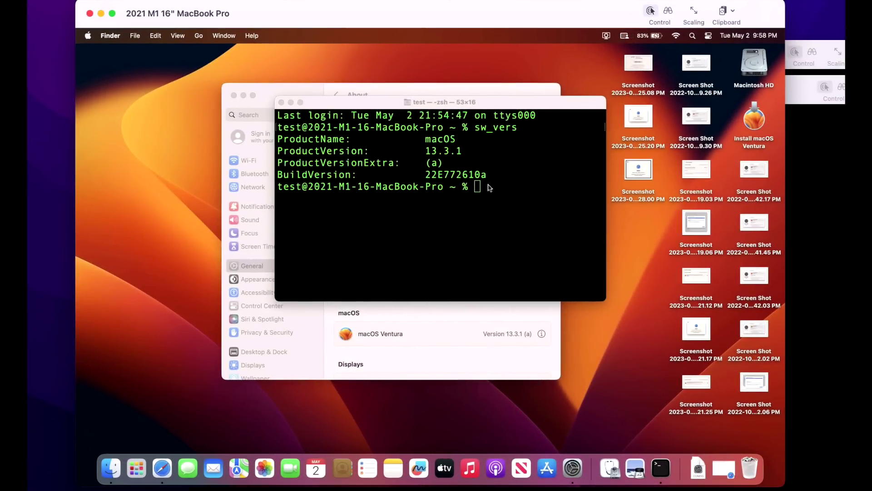
Step: Open Safari and display its About Safari version information
click(162, 469)
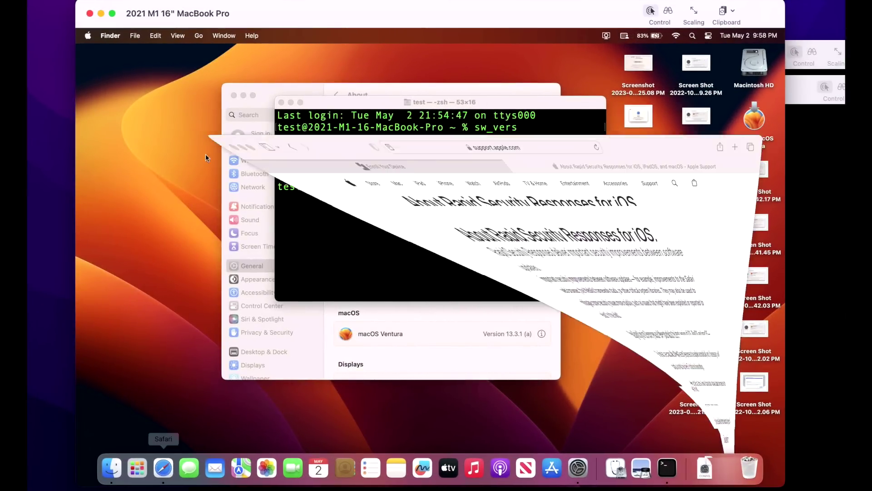
click(119, 35)
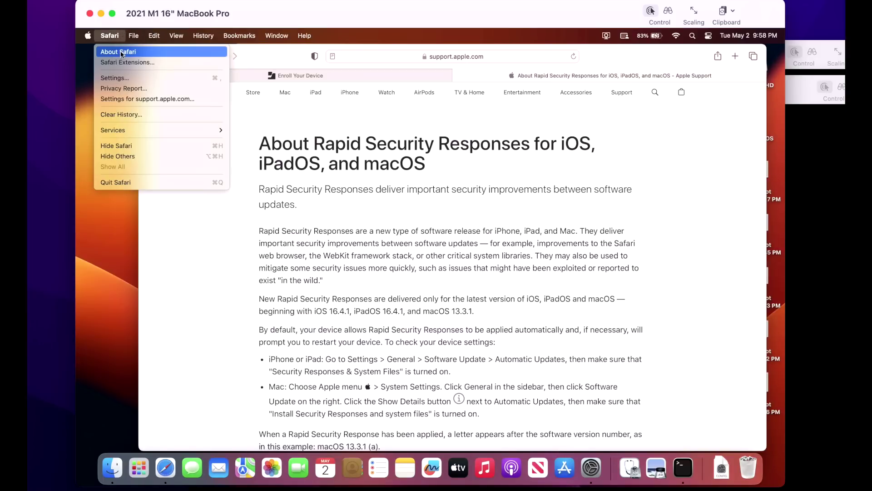
click(122, 53)
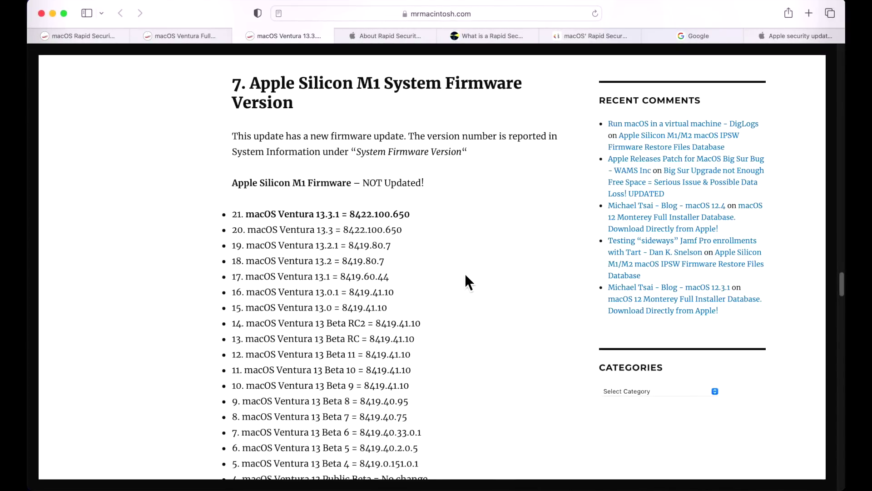
Step: Browse the mrmacintosh.com Ventura firmware lists and the Ventura Full Installer page
scroll(384, 203, down, 5)
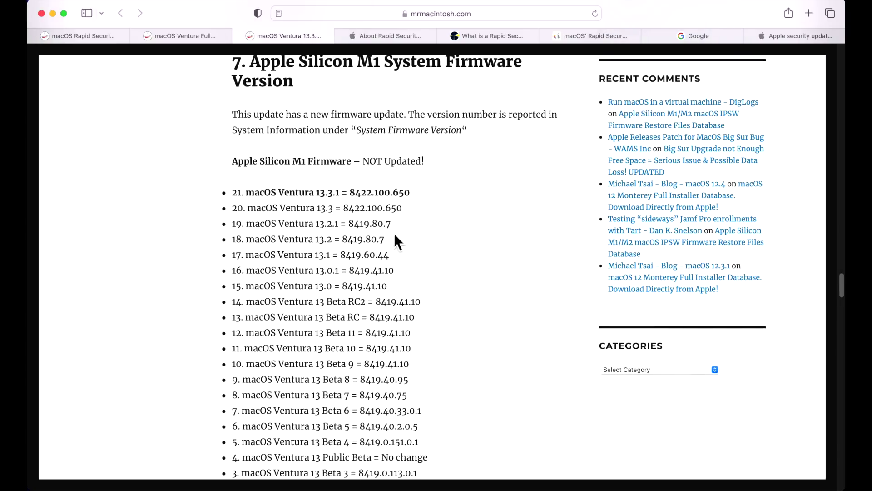
scroll(392, 226, down, 15)
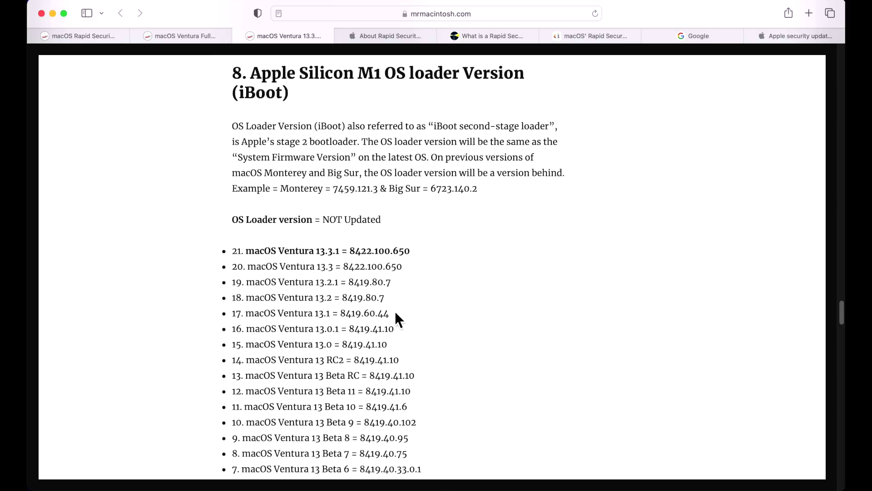
scroll(395, 312, down, 2)
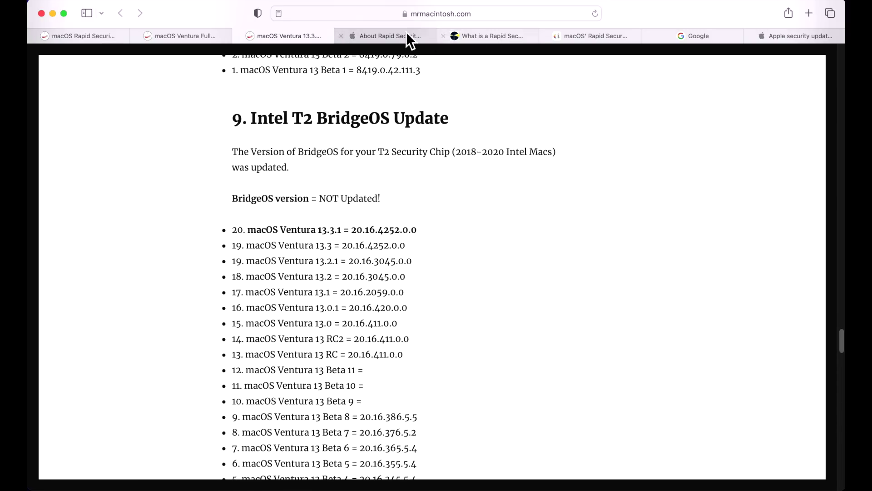
click(207, 39)
scroll(327, 195, down, 15)
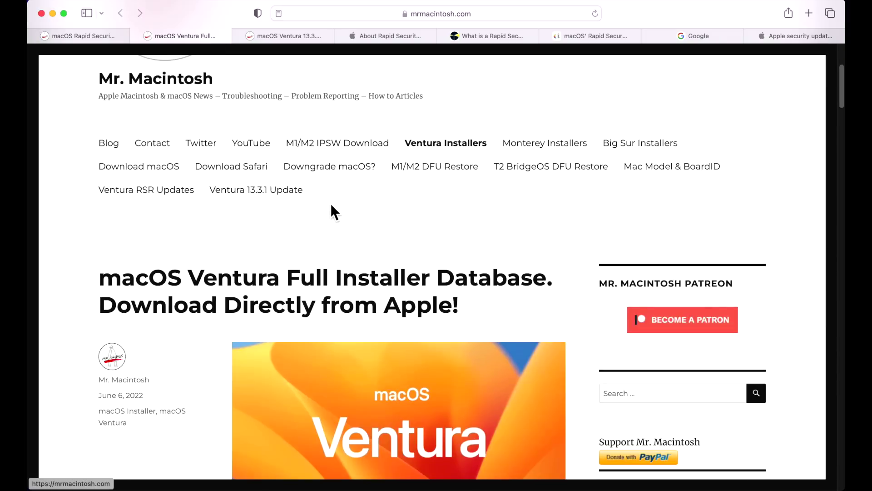
scroll(339, 200, down, 5)
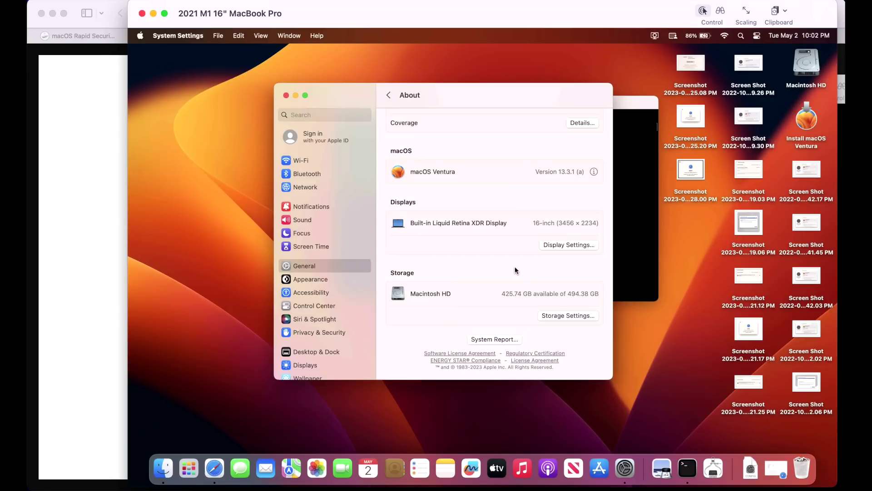
Step: Show the macOS build number and details of the installed 13.3.1 (a) Rapid Security Response
click(339, 267)
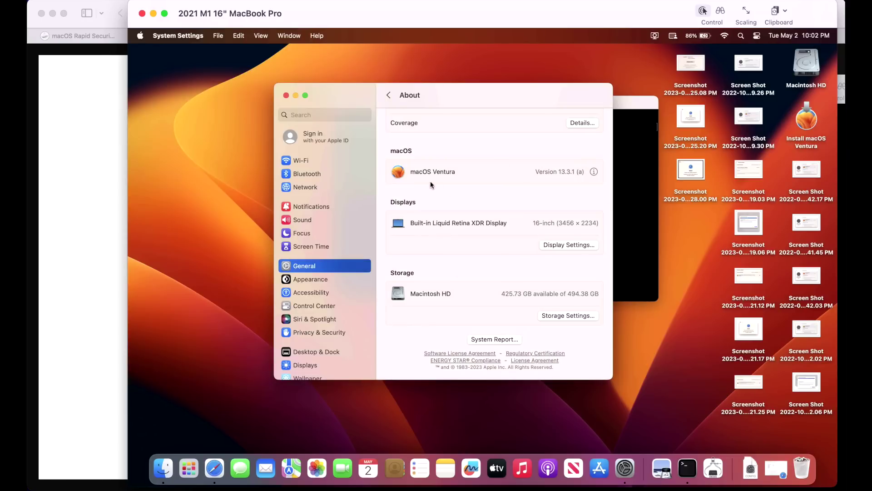
click(572, 173)
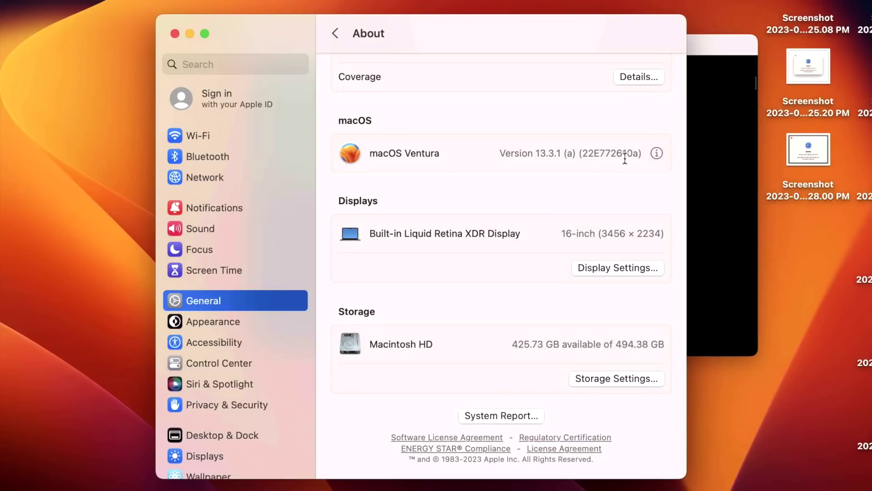
click(658, 154)
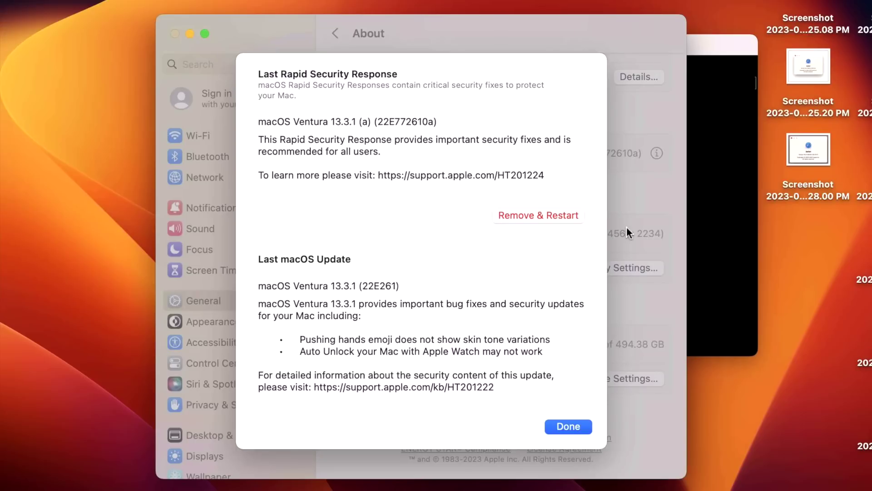
Step: Remove the Rapid Security Response, authenticate with the administrator password, and restart the Mac now
click(571, 217)
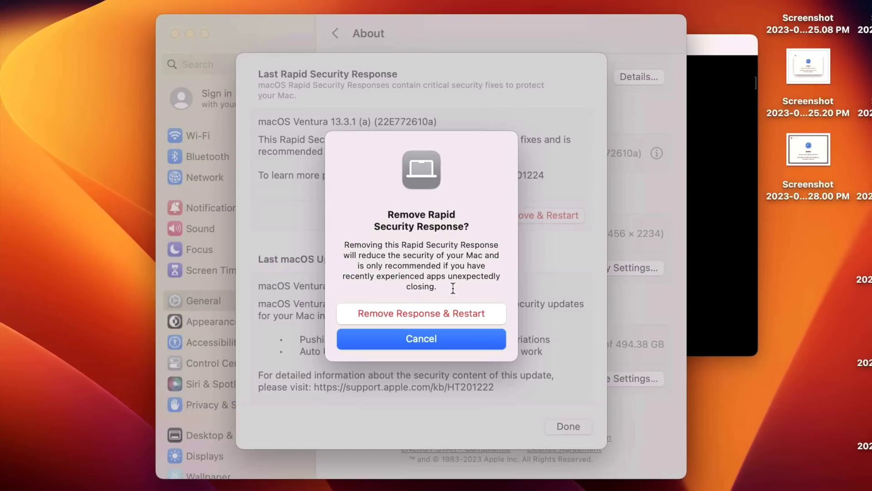
click(472, 313)
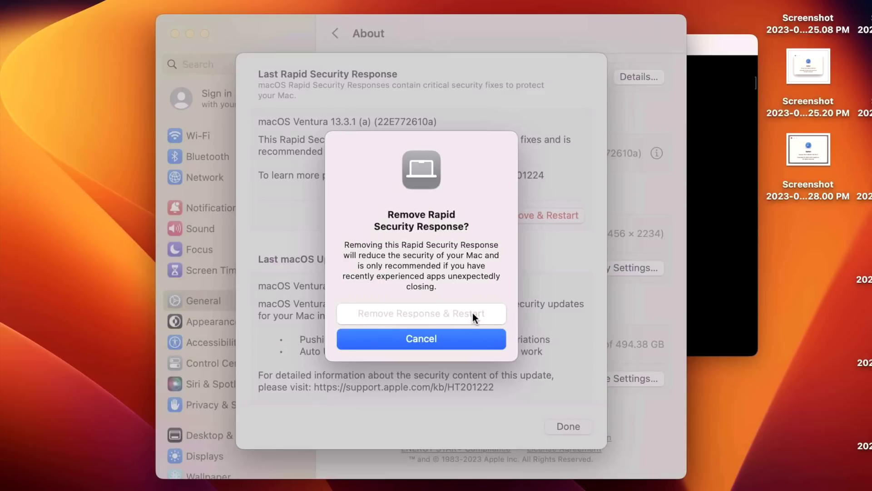
text(••••)
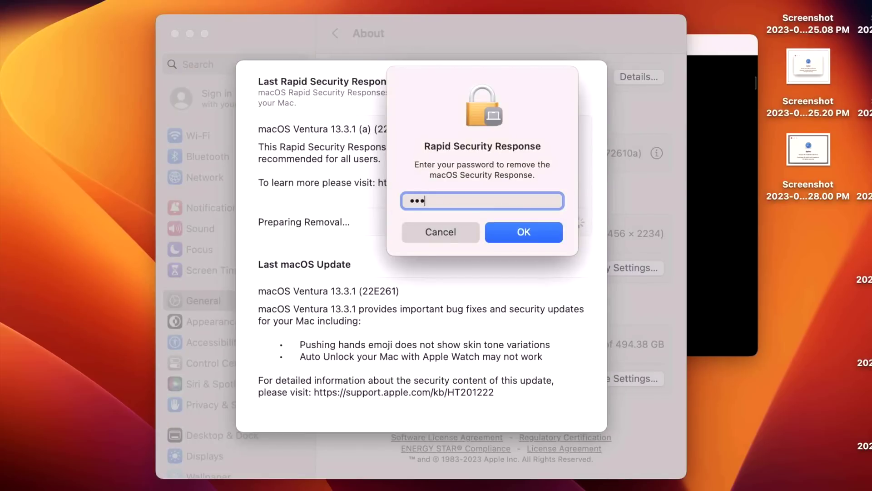
key(Return)
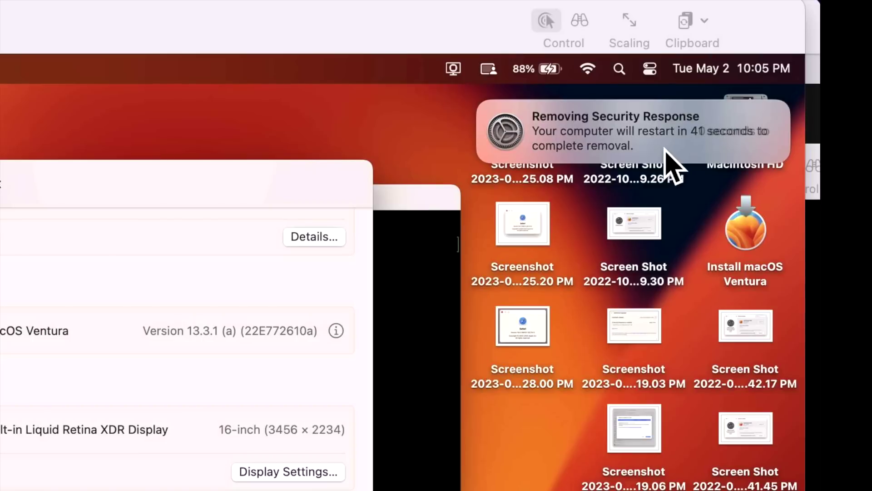
mouse_move(743, 141)
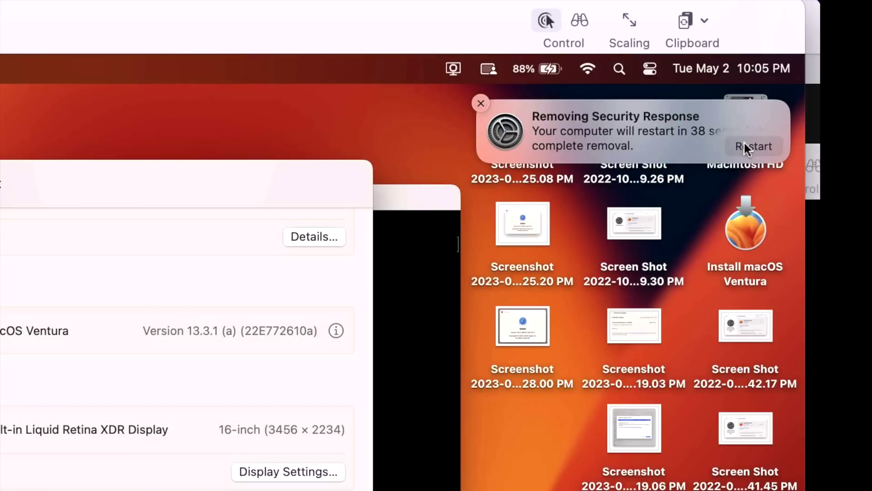
click(744, 140)
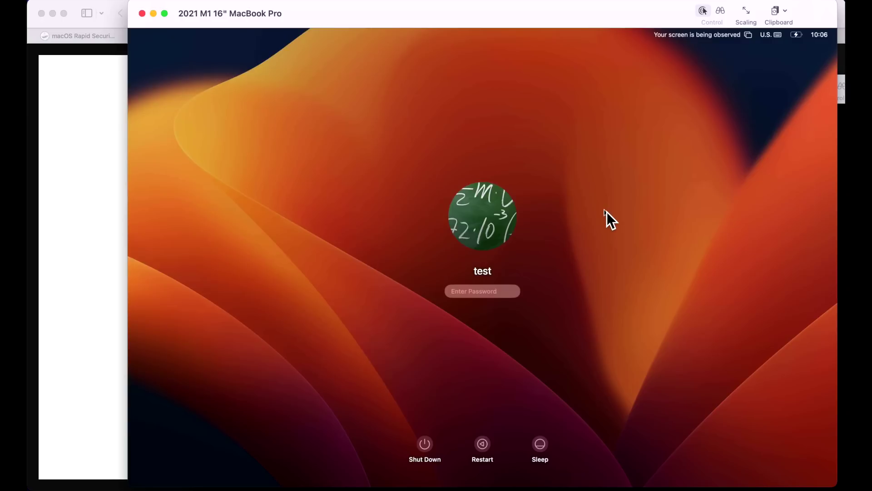
Step: Log back in to the test account by entering its password
text(test)
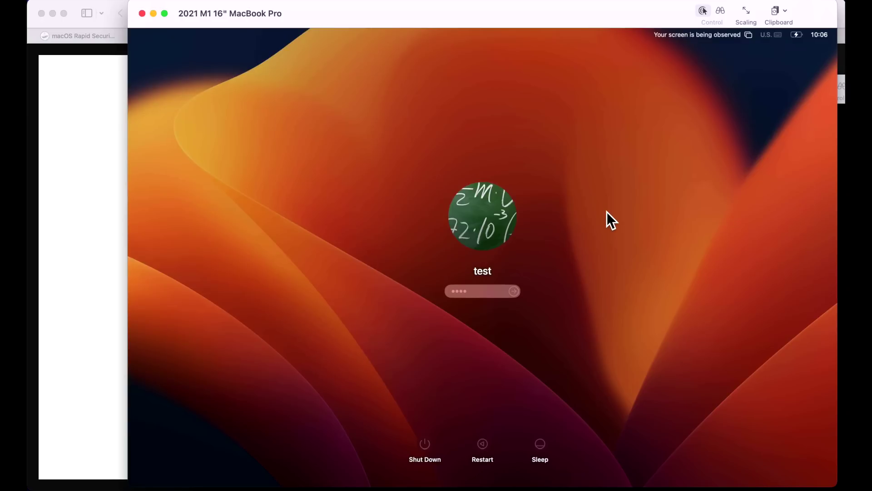
key(Return)
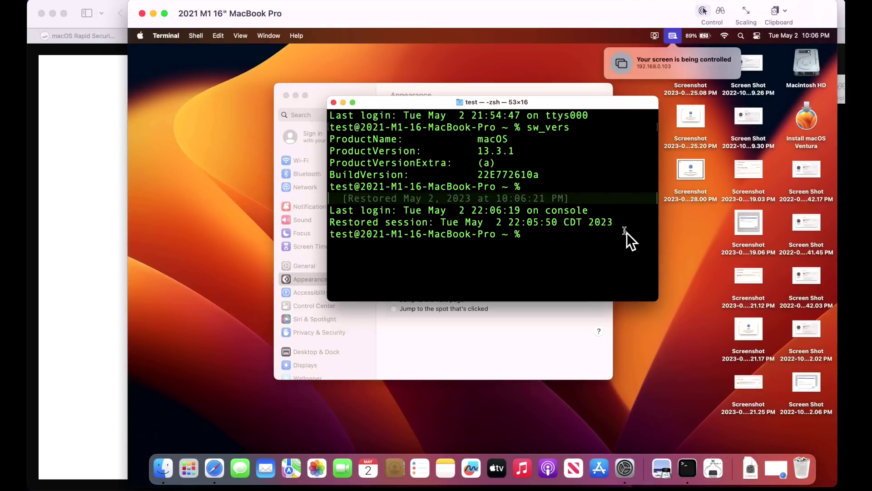
Step: Run softwareupdate -l to list available updates, then move the Terminal window up-left and enlarge it
text(softwareupdate -)
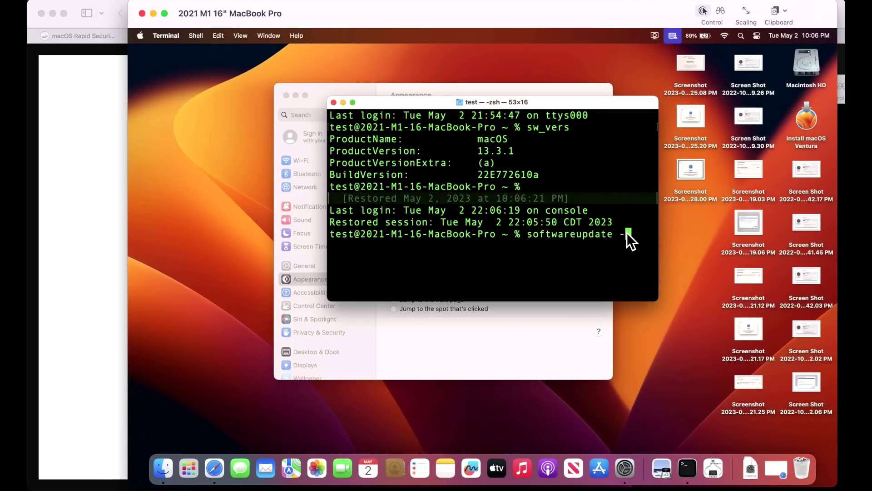
text(l)
key(Return)
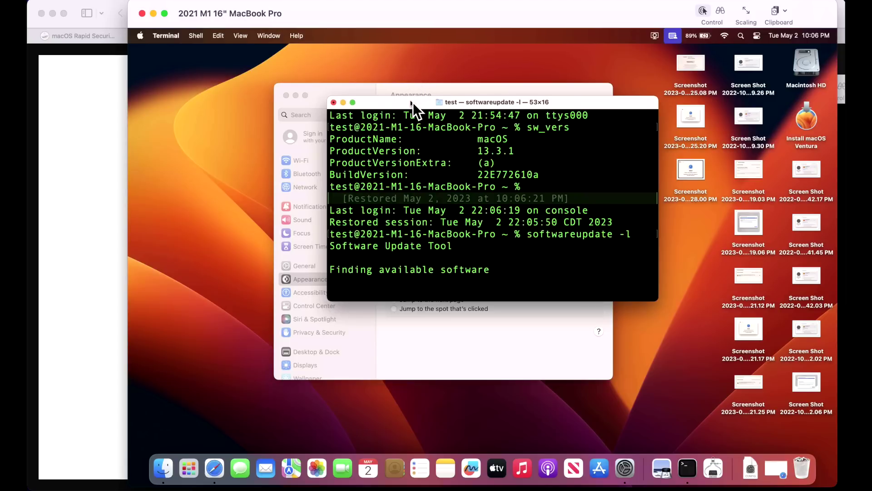
drag(413, 103, 379, 56)
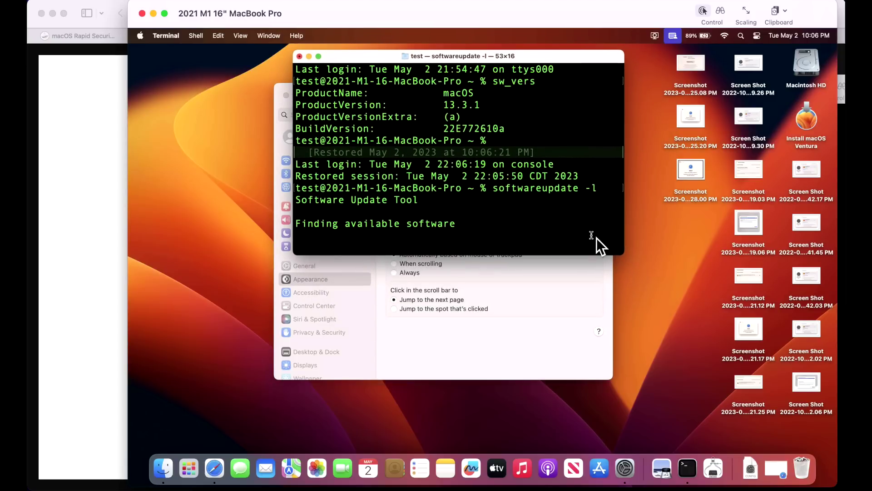
drag(623, 255, 752, 343)
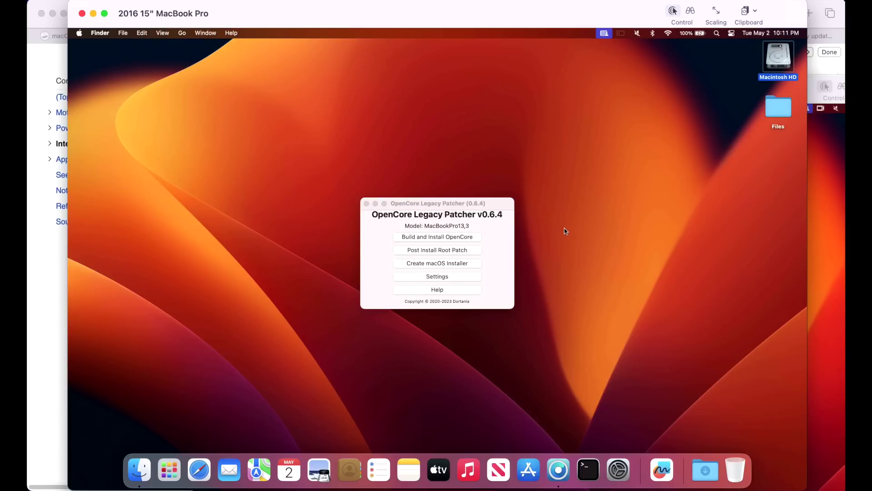
click(51, 258)
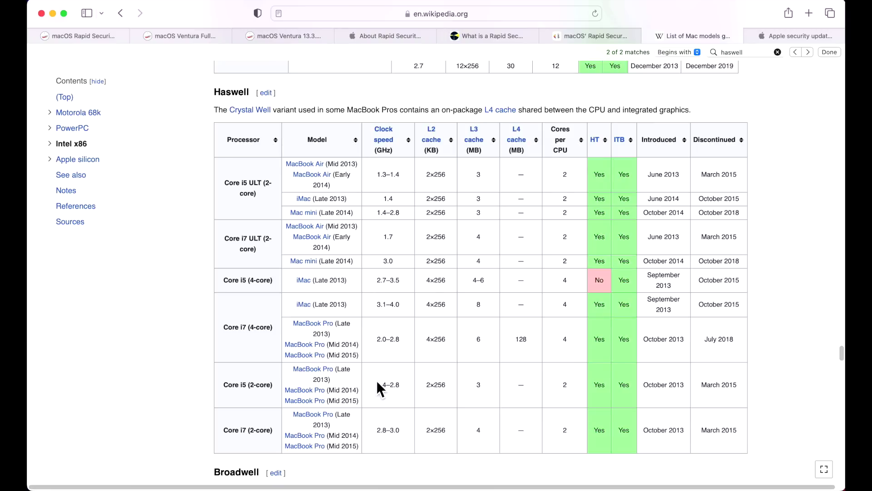
scroll(377, 380, up, 5)
scroll(372, 340, up, 6)
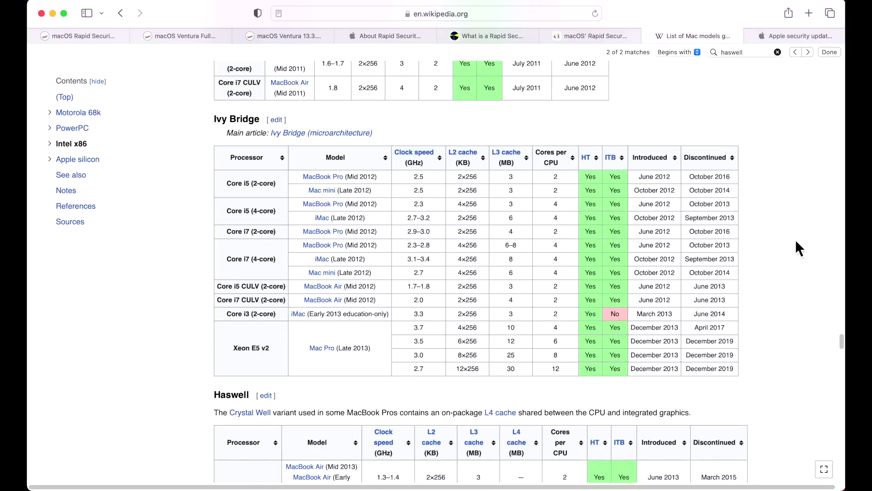
key(super+Tab)
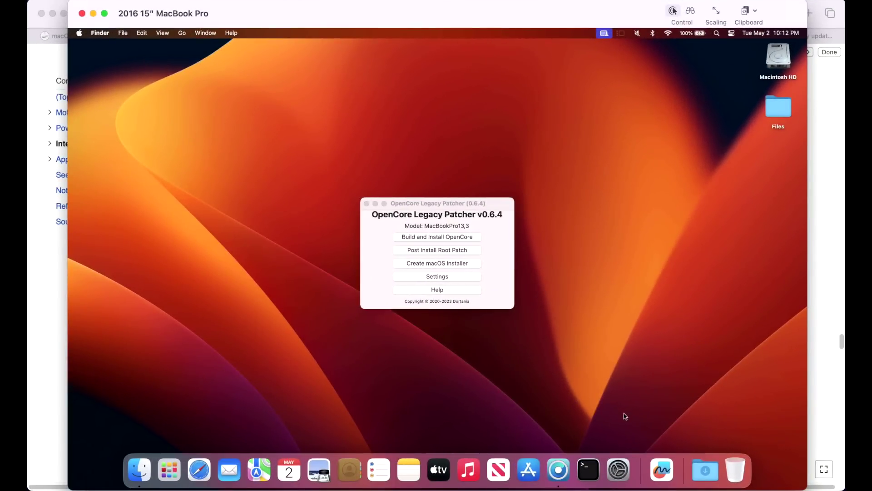
Step: In General > Software Update, apply macOS Security Response 13.3.1 (a) on the 2016 MacBook Pro
click(622, 477)
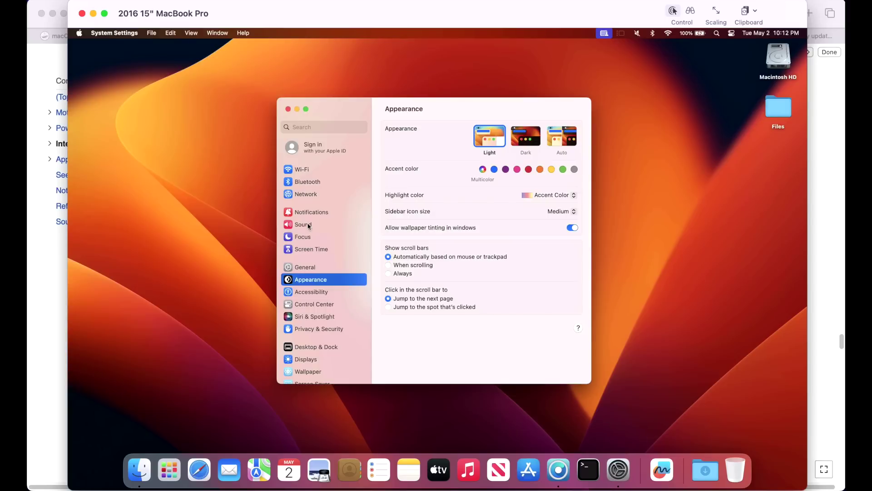
click(314, 265)
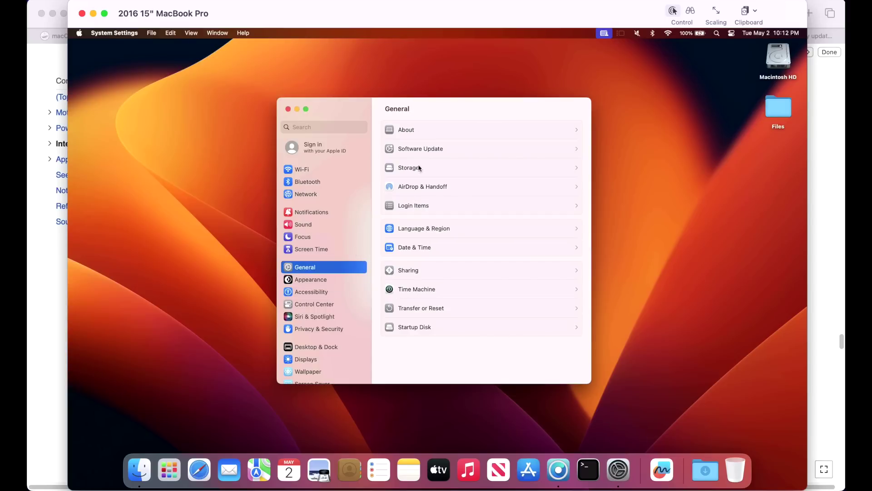
click(435, 151)
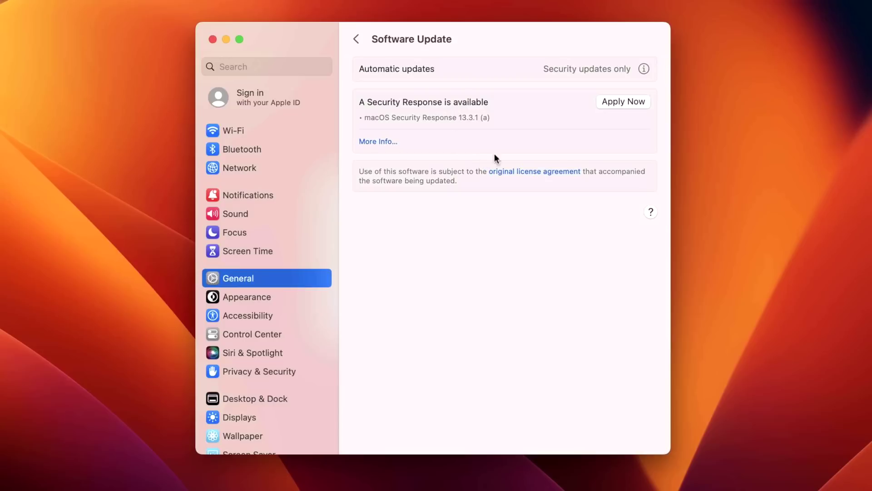
click(623, 100)
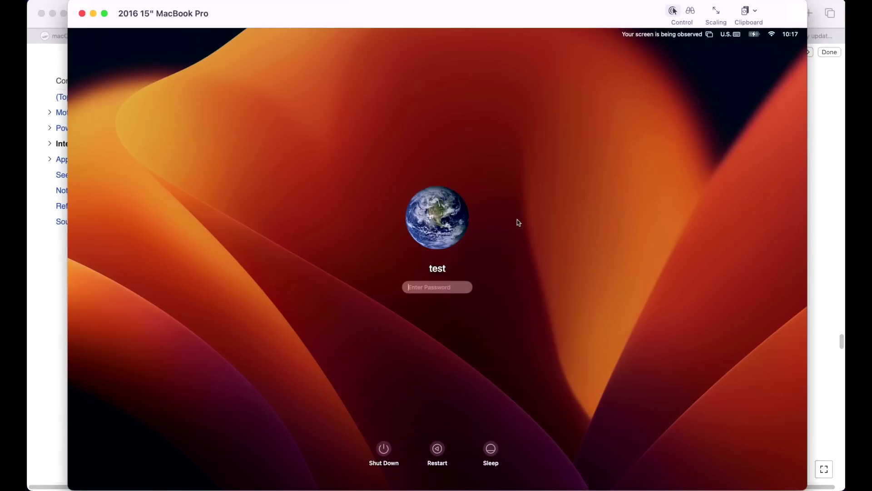
Step: Sign in, accept the detected AMD Legacy GCN and Intel Skylake root patches, and reboot
text(•••)
key(Return)
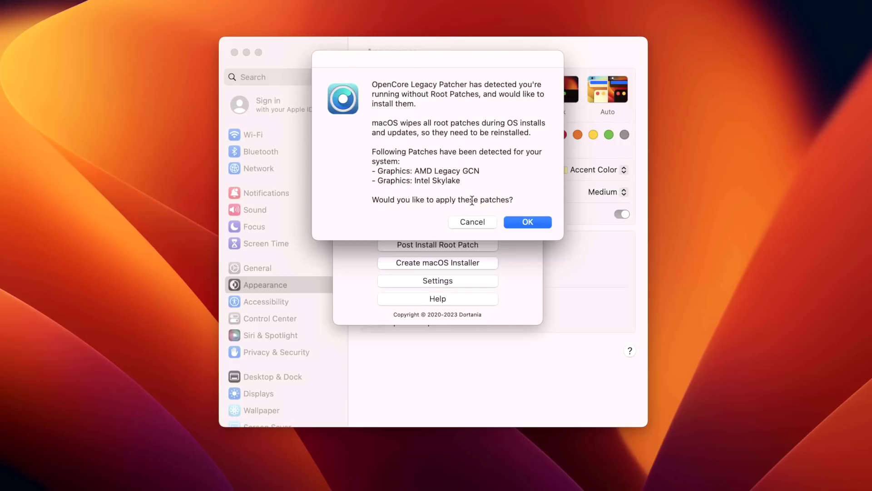
click(529, 222)
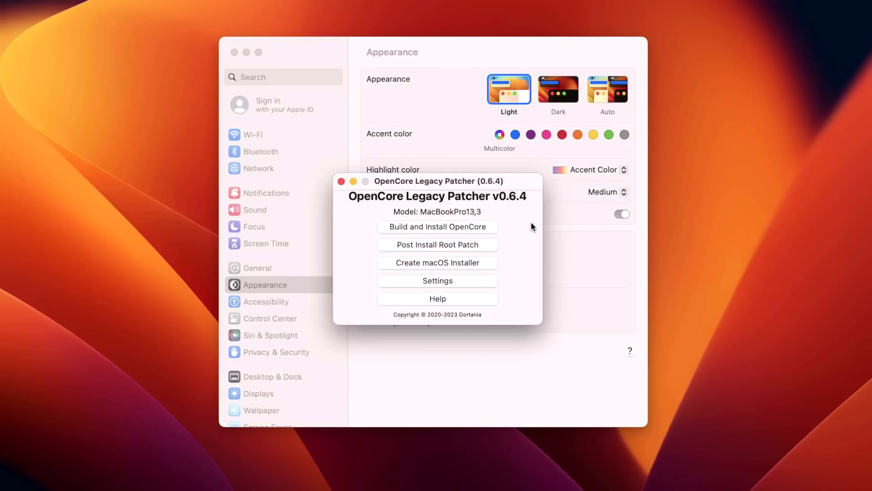
key(Escape)
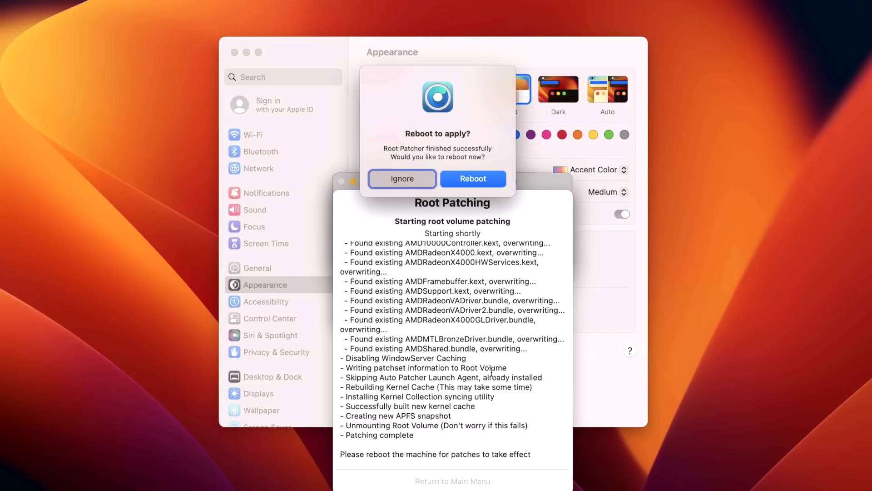
click(501, 178)
click(539, 159)
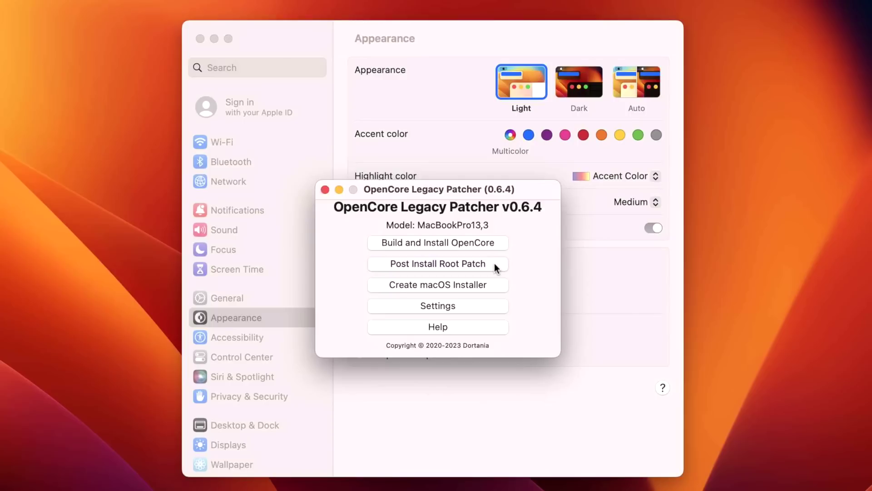
Step: Check installed root patch status, return to the main menu, and highlight the 13.3.1 (a) build 22E772610a lines
click(495, 265)
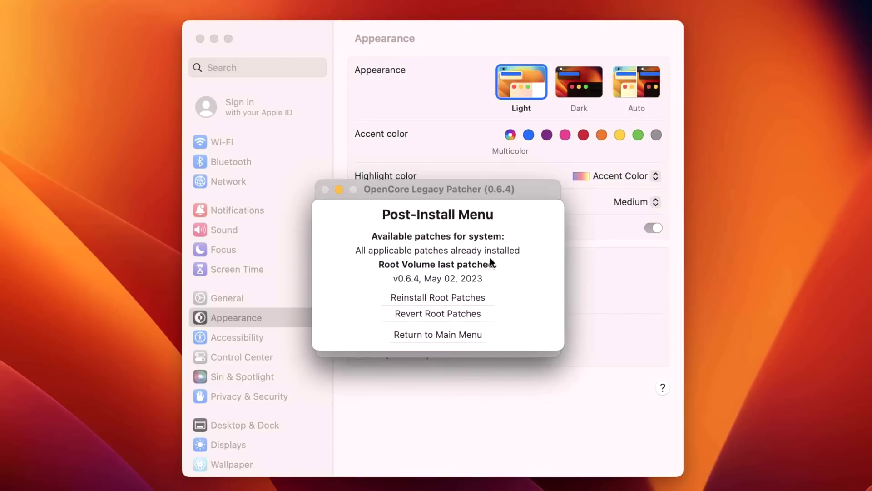
click(424, 334)
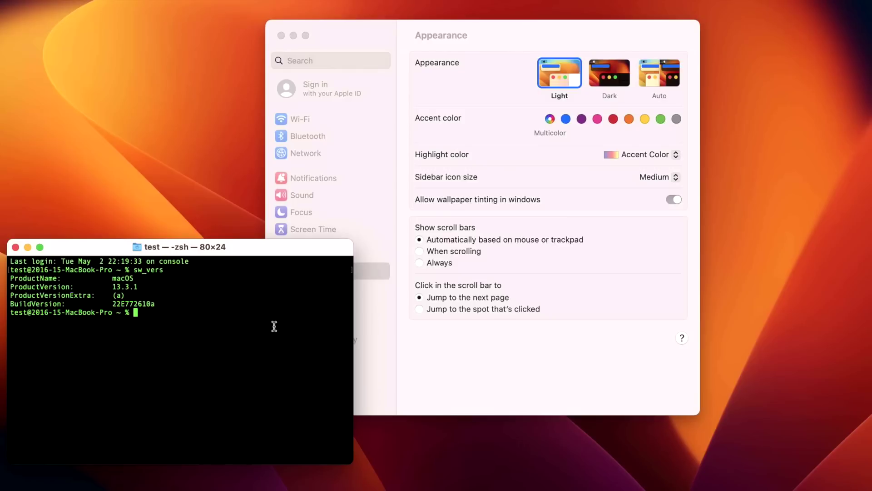
click(141, 304)
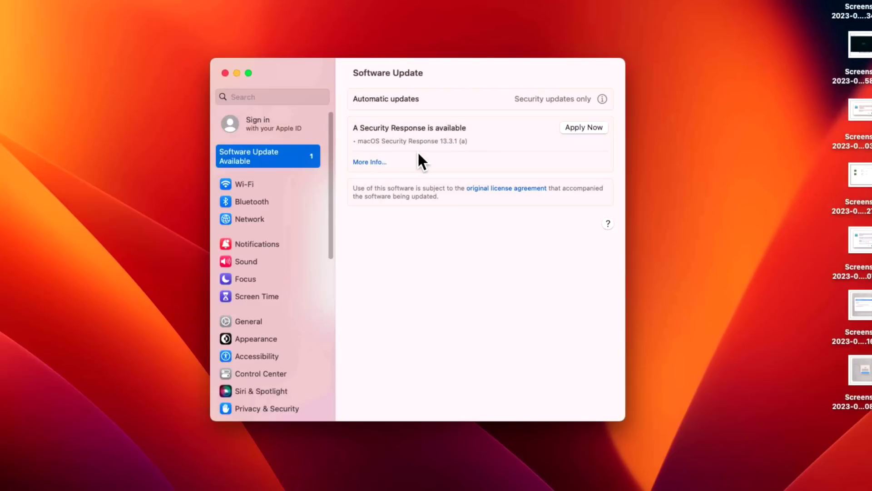
Step: Begin downloading macOS Security Response 13.3.1 (a) from Software Update on the 2013 Mac Pro
click(455, 226)
click(590, 129)
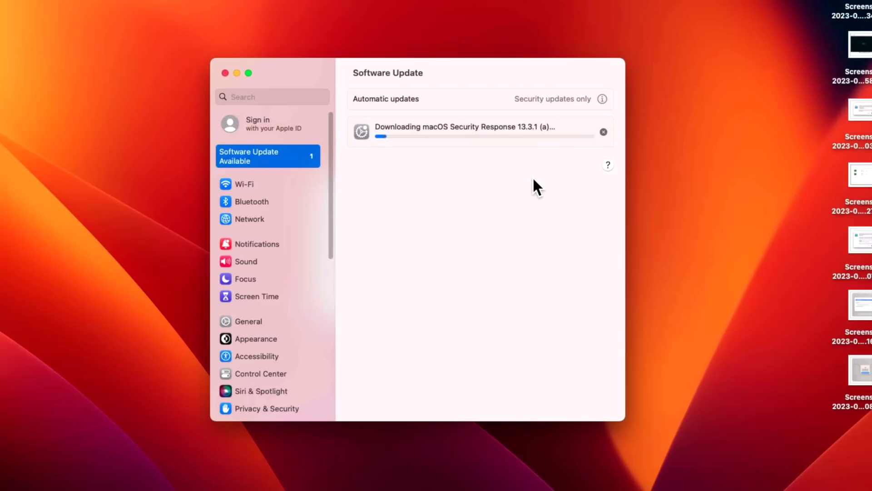